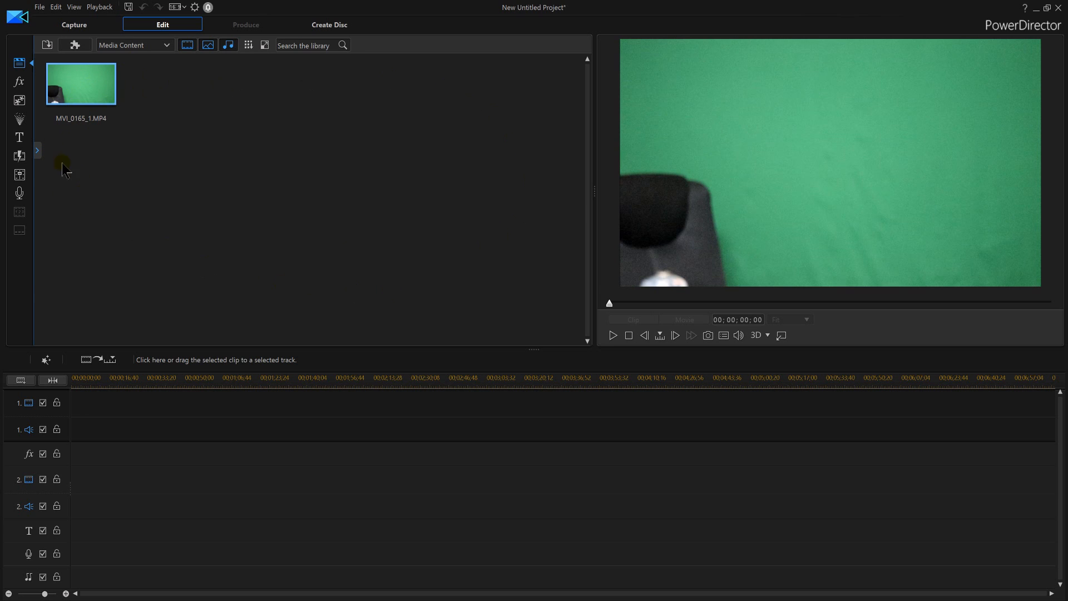
{"action": "left_click", "coordinate": [40, 8]}
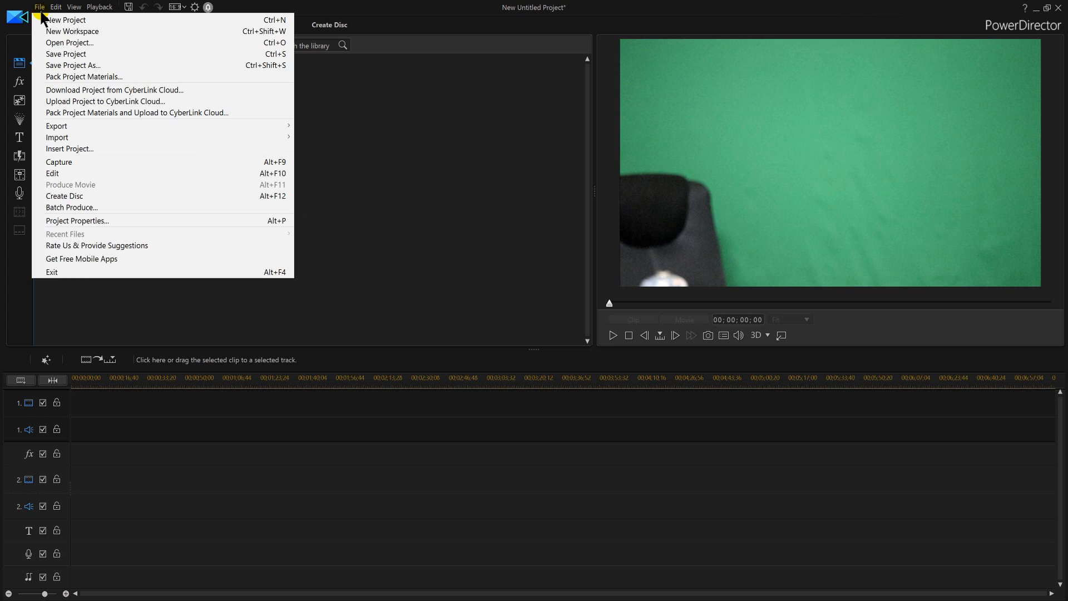
{"action": "mouse_move", "coordinate": [185, 138]}
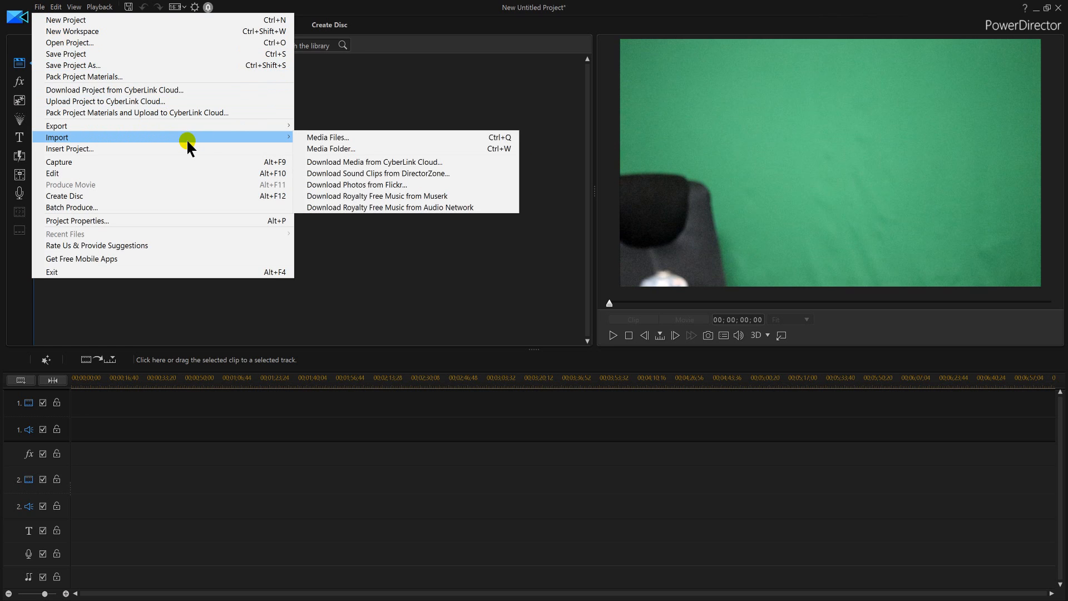
{"action": "left_click", "coordinate": [369, 136]}
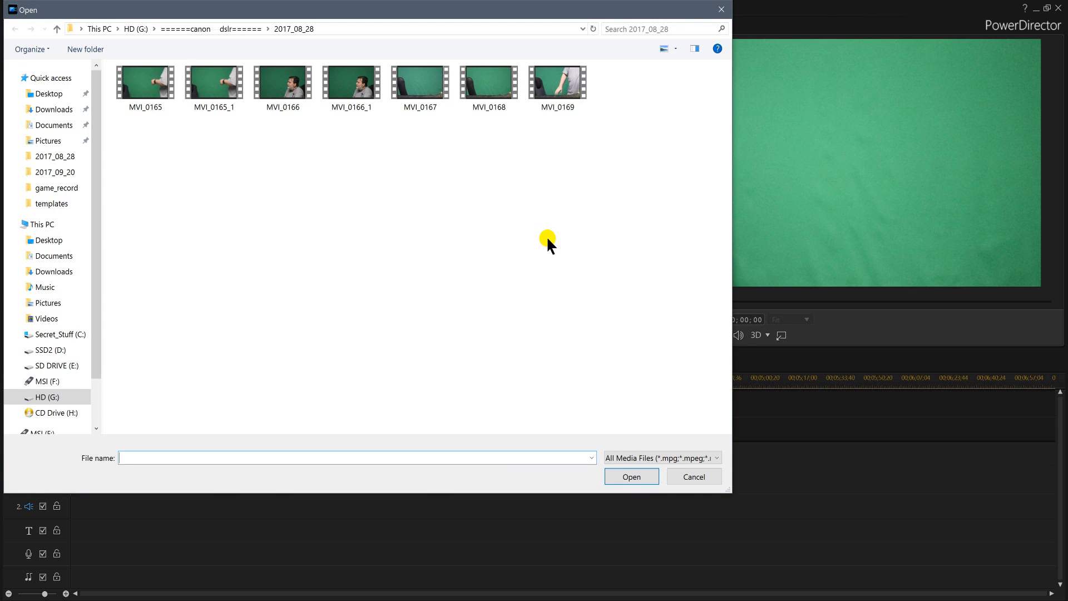
{"action": "left_click", "coordinate": [689, 473]}
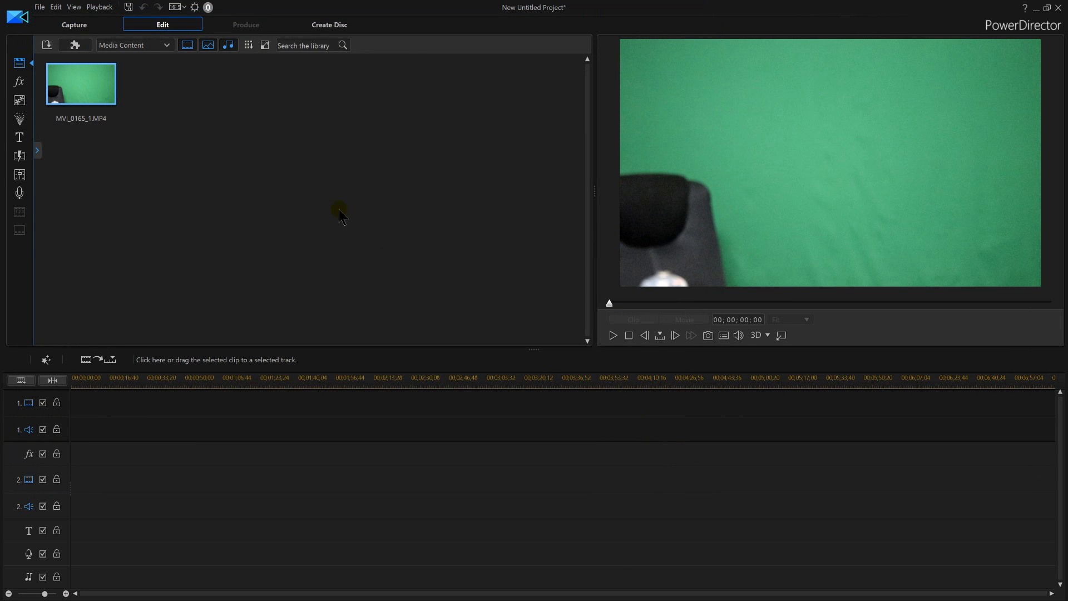
{"action": "left_click", "coordinate": [48, 46]}
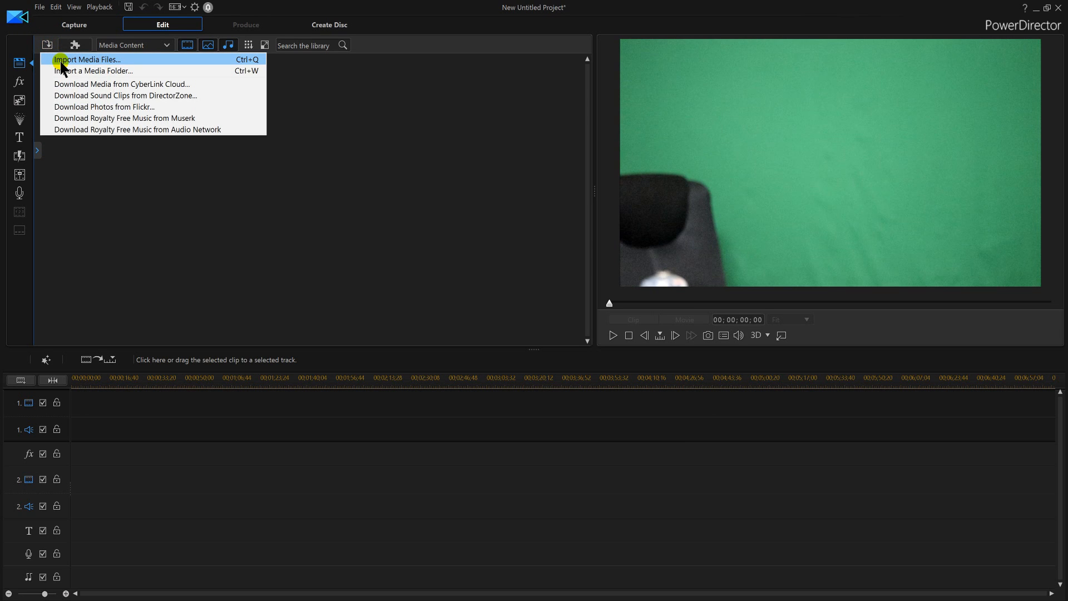
{"action": "left_click", "coordinate": [61, 61]}
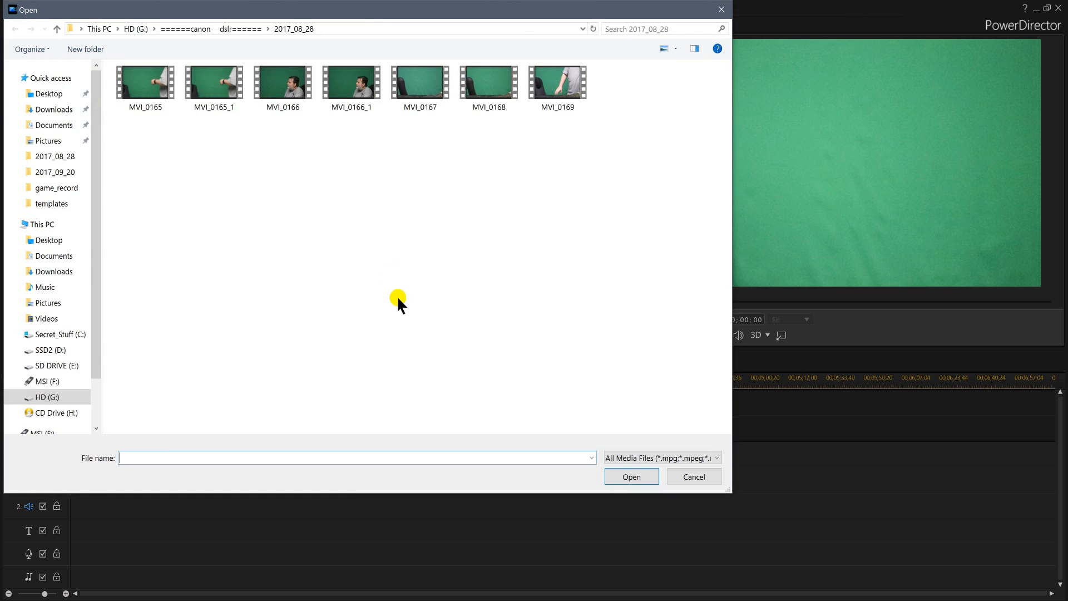
{"action": "left_click", "coordinate": [722, 10]}
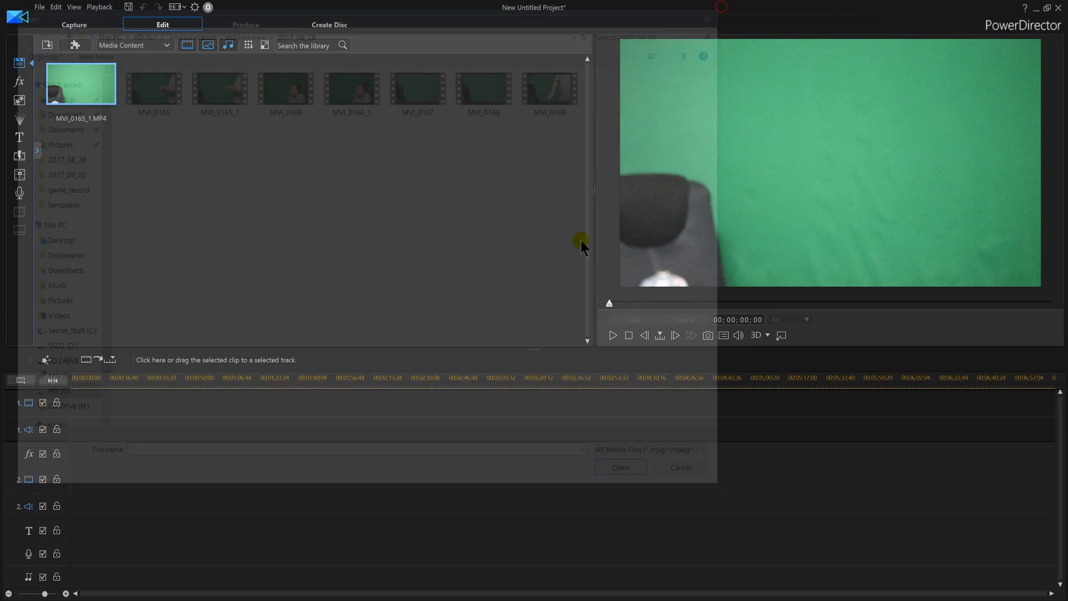
Import the clips MVI_0166, MVI_0166_1, MVI_0167, MVI_0168 and MVI_0169 into the media library
{"action": "double_click", "coordinate": [525, 300]}
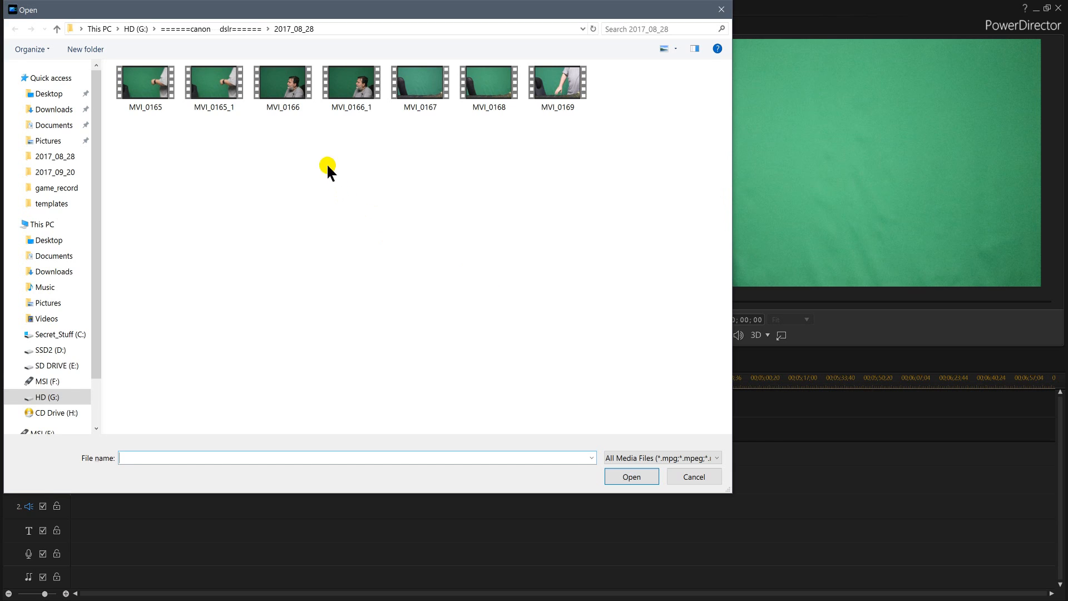
{"action": "left_click", "coordinate": [292, 95]}
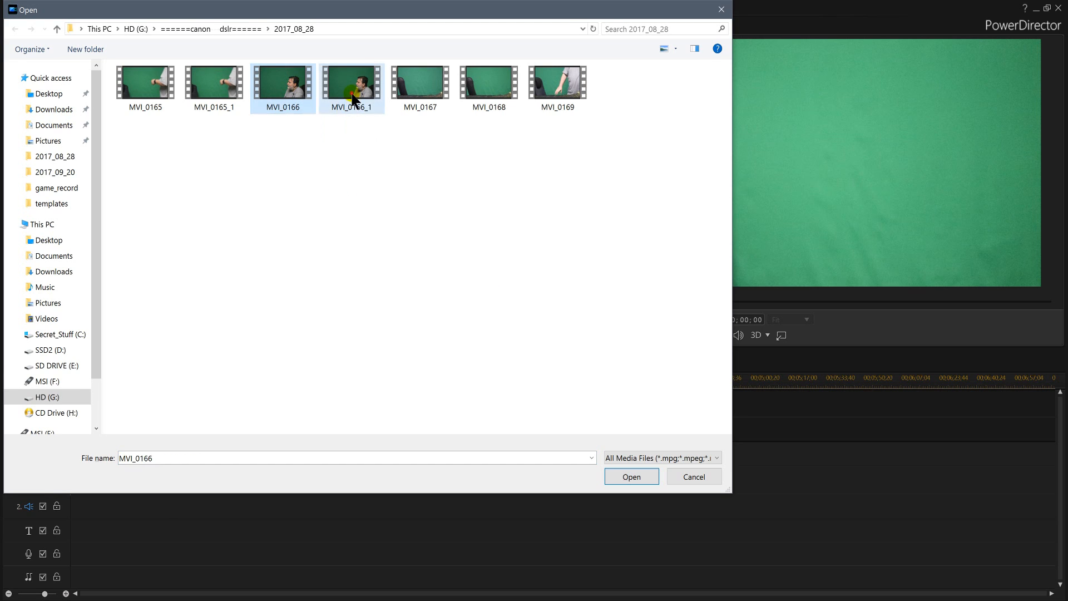
{"action": "left_click", "coordinate": [353, 96], "text": "ctrl"}
{"action": "left_click", "coordinate": [408, 91], "text": "ctrl"}
{"action": "left_click", "coordinate": [488, 86], "text": "ctrl"}
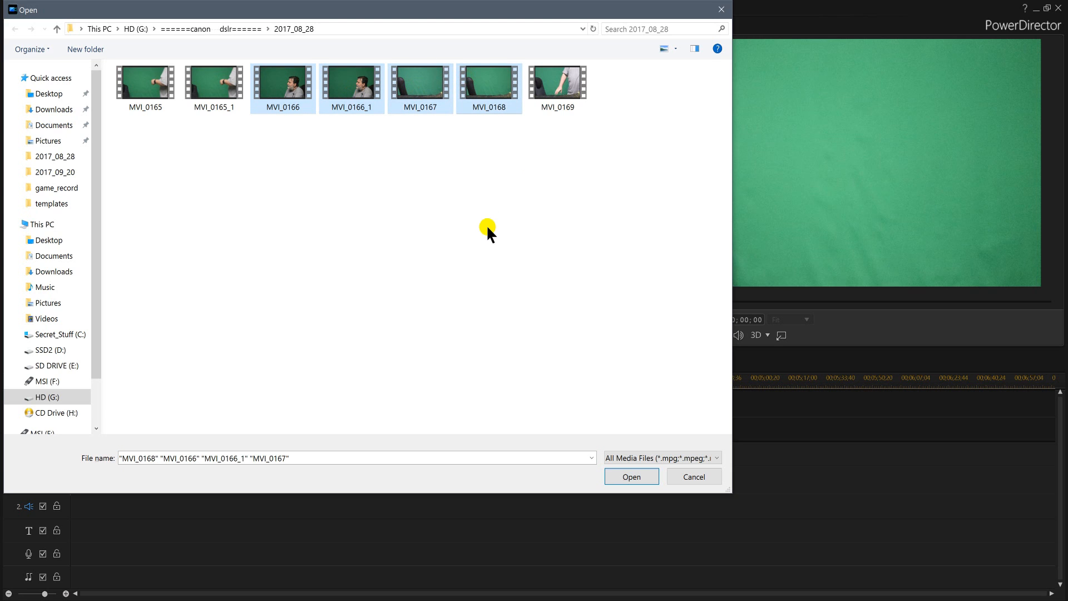
{"action": "left_click", "coordinate": [553, 92], "text": "ctrl"}
{"action": "left_click", "coordinate": [630, 477]}
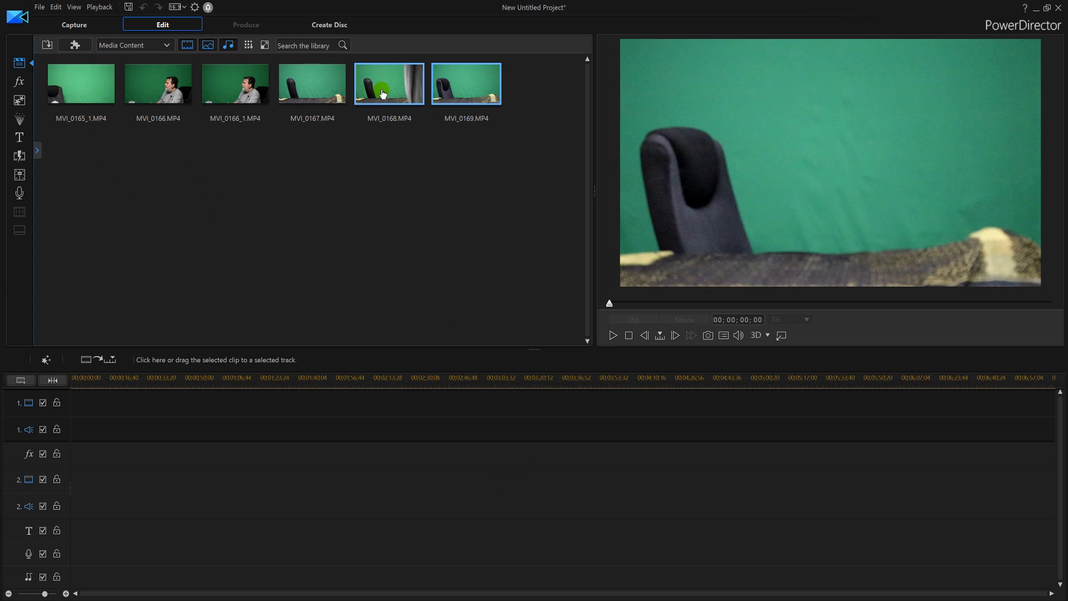
Place MVI_0165_1.MP4 at the start of video track 1 and mute the preview sound
{"action": "left_click_drag", "start_coordinate": [80, 86], "coordinate": [72, 423]}
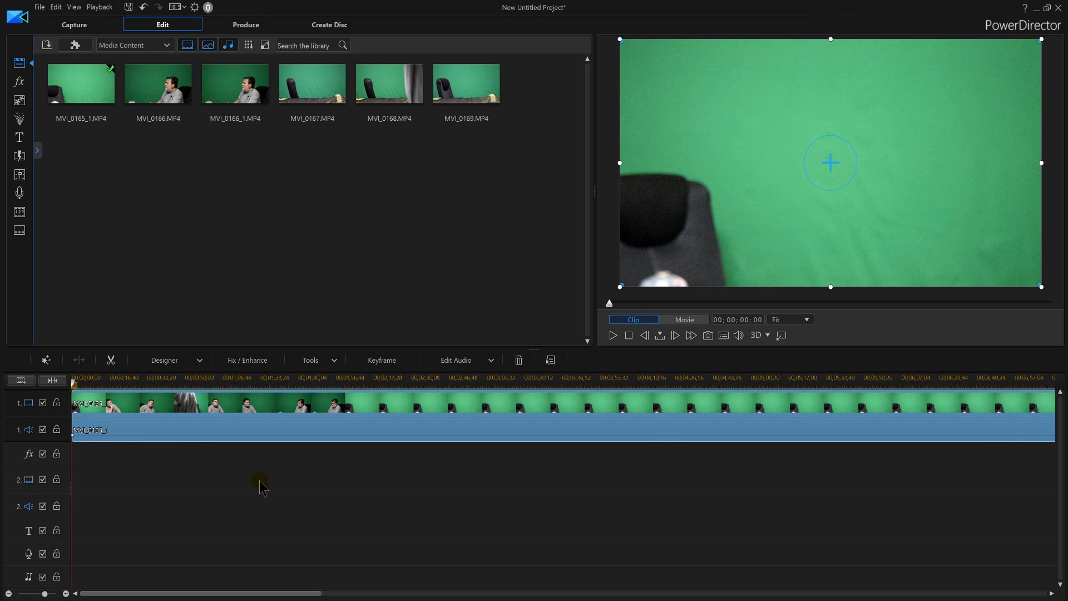
{"action": "left_click", "coordinate": [738, 337]}
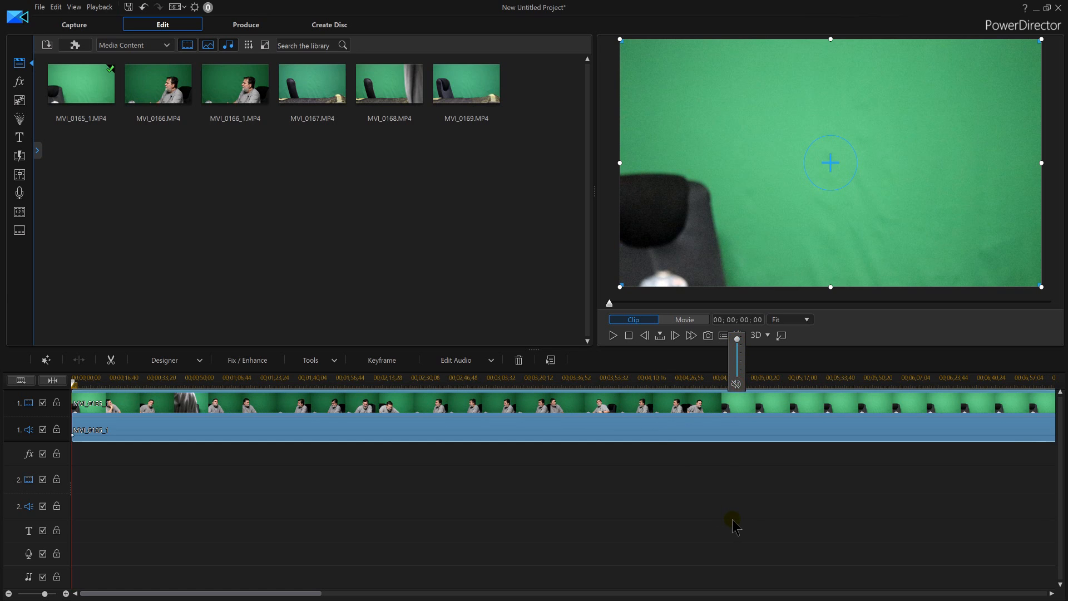
Split the track 1 clip at 00;00;18;44 and remove the part before the cut, leaving the gap
{"action": "left_click", "coordinate": [614, 335]}
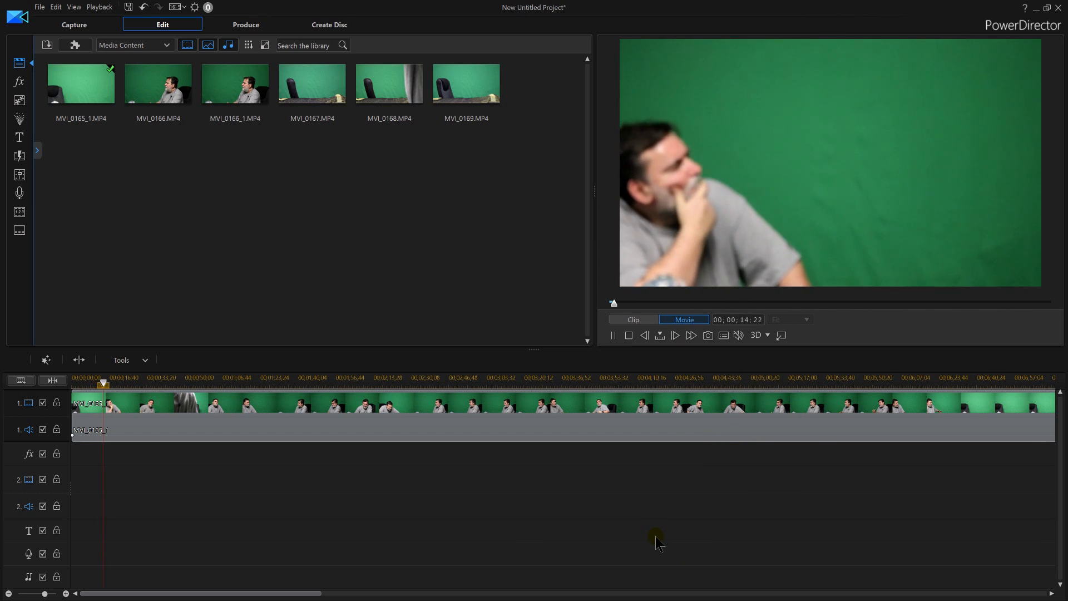
{"action": "left_click", "coordinate": [613, 335]}
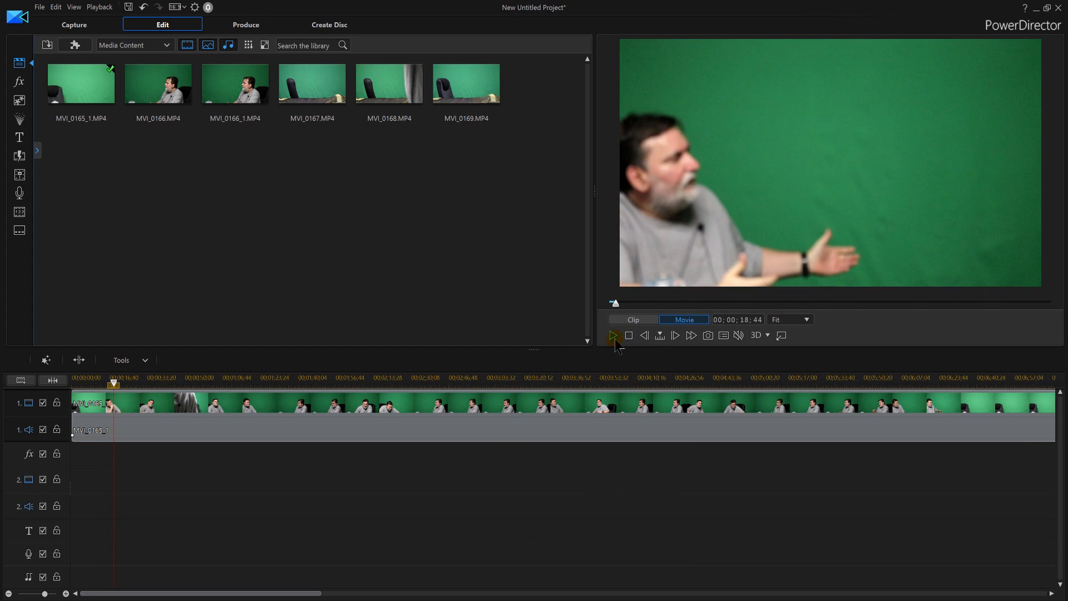
{"action": "left_click", "coordinate": [79, 360]}
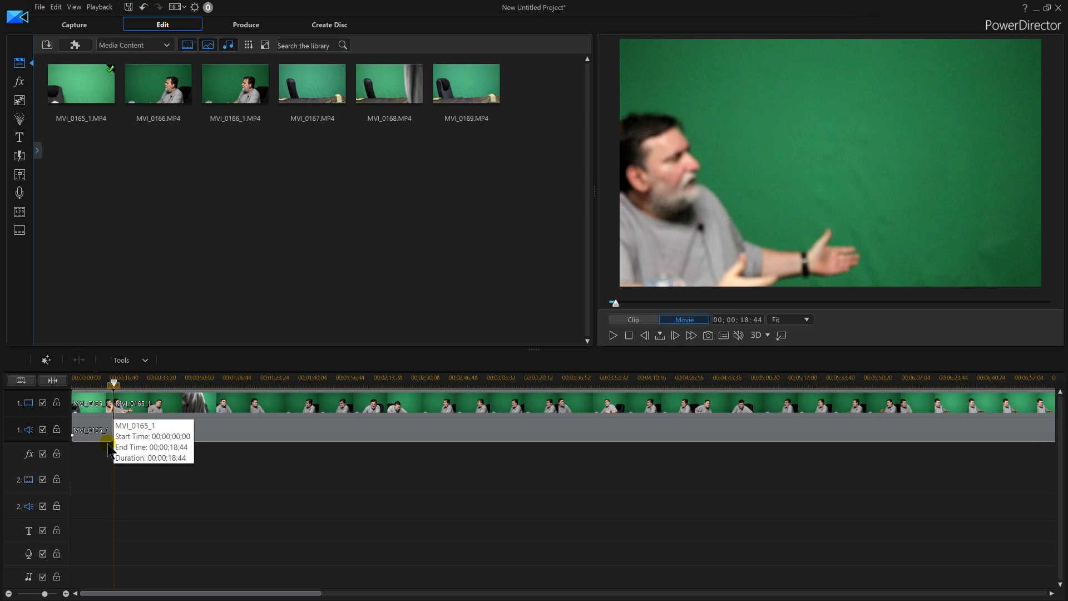
{"action": "left_click", "coordinate": [93, 420]}
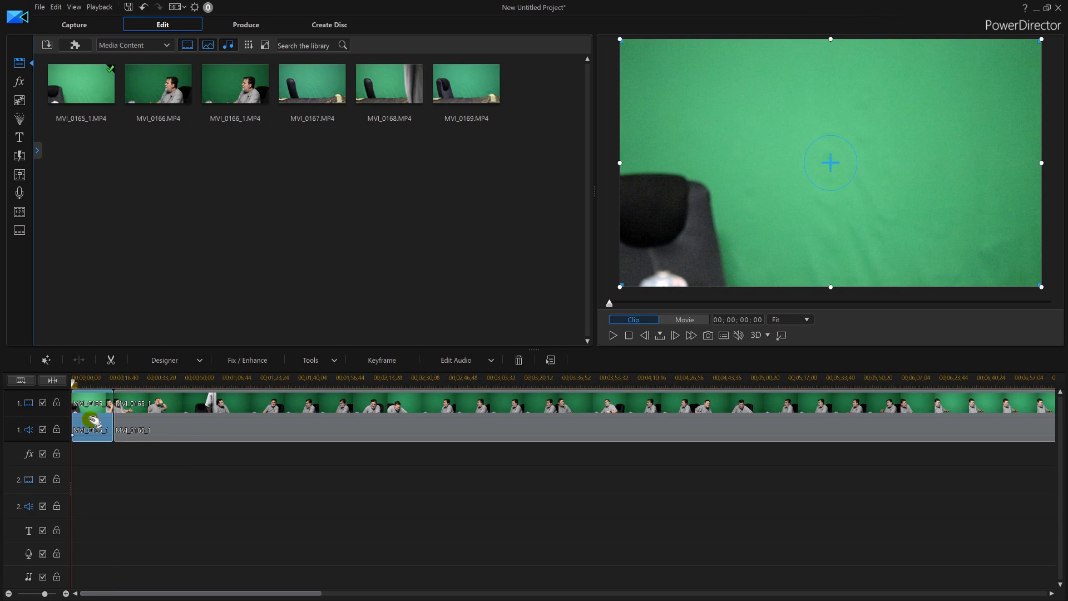
{"action": "key", "text": "Delete"}
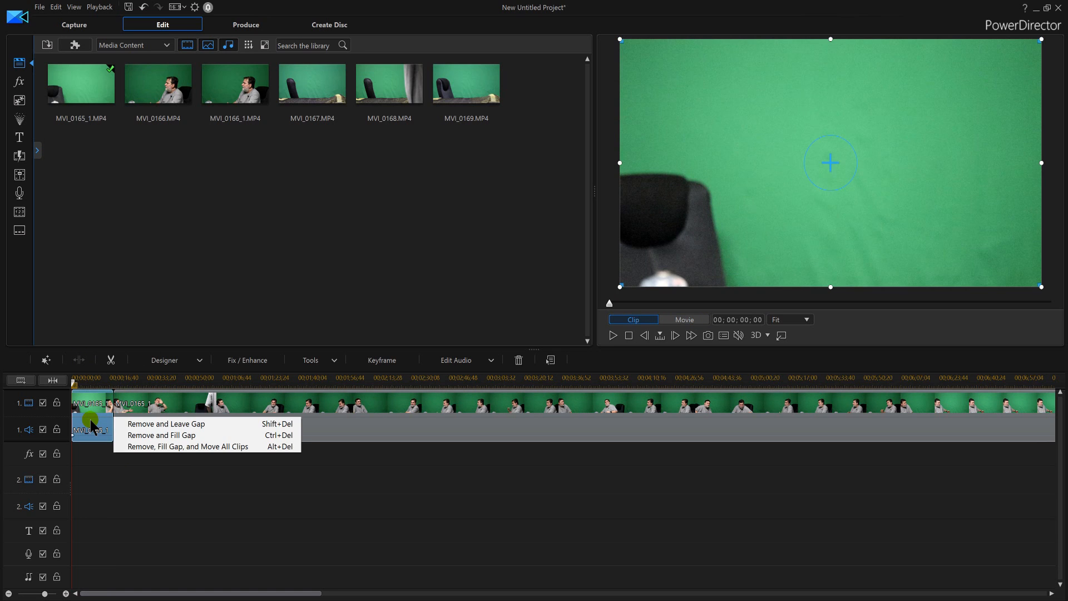
{"action": "left_click", "coordinate": [162, 425]}
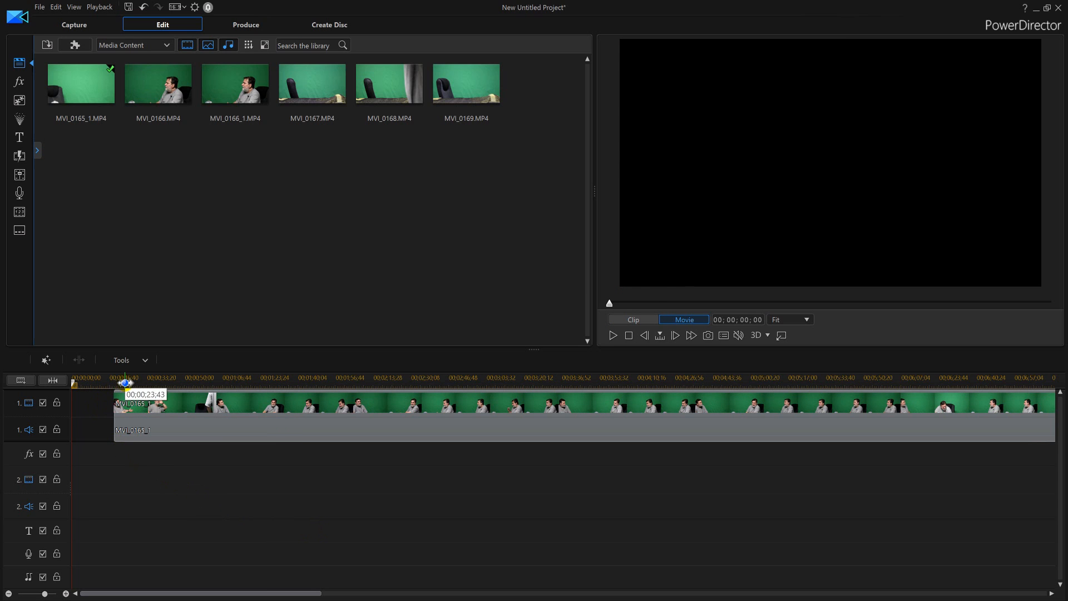
Split the remaining clip at 00;00;23;43 and remove the short part before the cut, filling the gap
{"action": "left_click", "coordinate": [125, 383]}
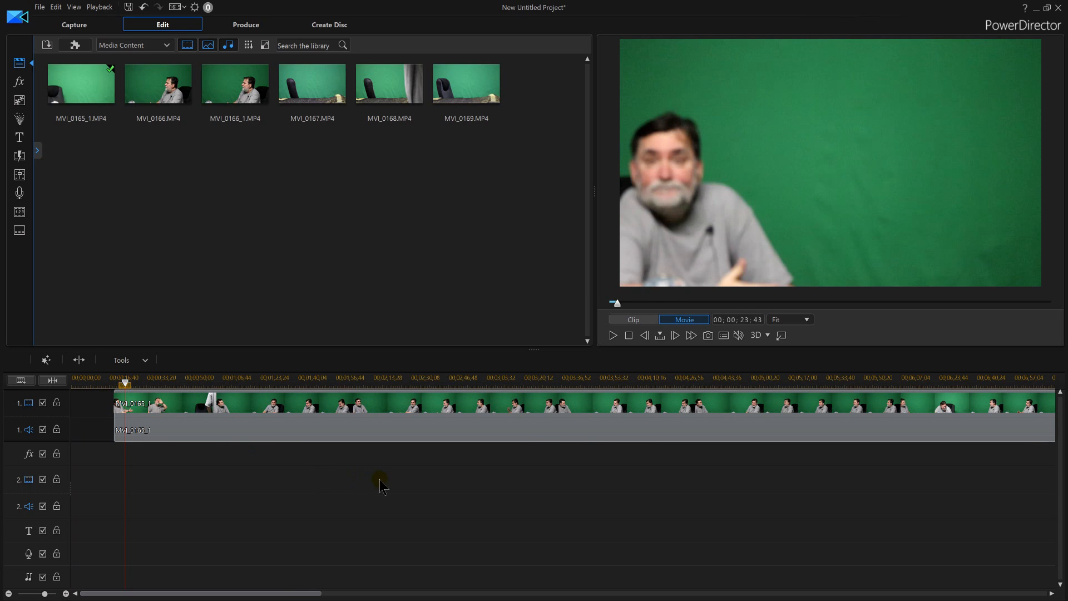
{"action": "left_click", "coordinate": [74, 361]}
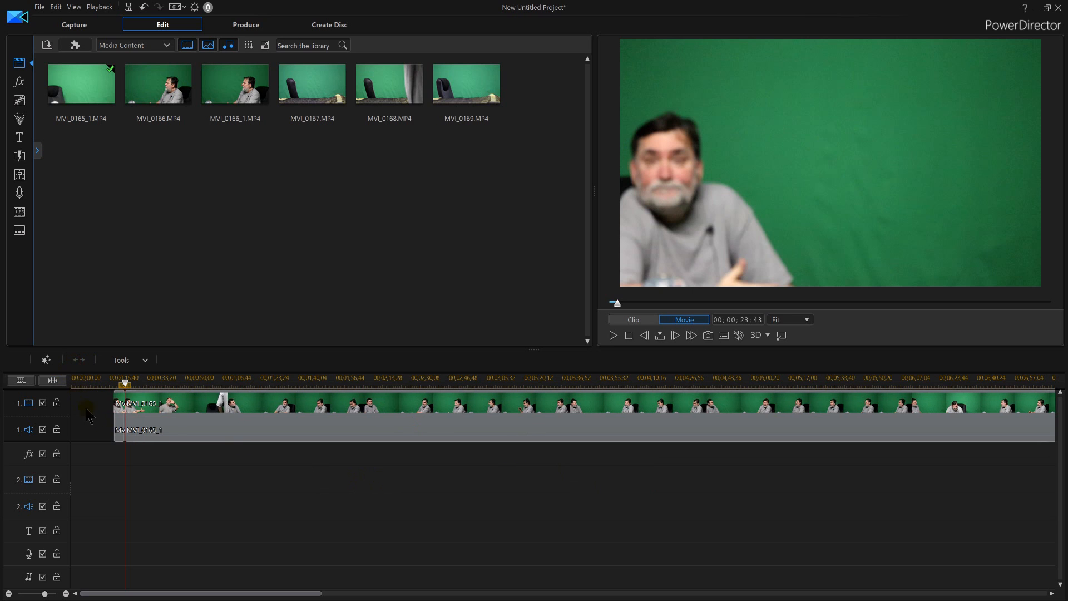
{"action": "left_click", "coordinate": [118, 419]}
{"action": "key", "text": "Delete"}
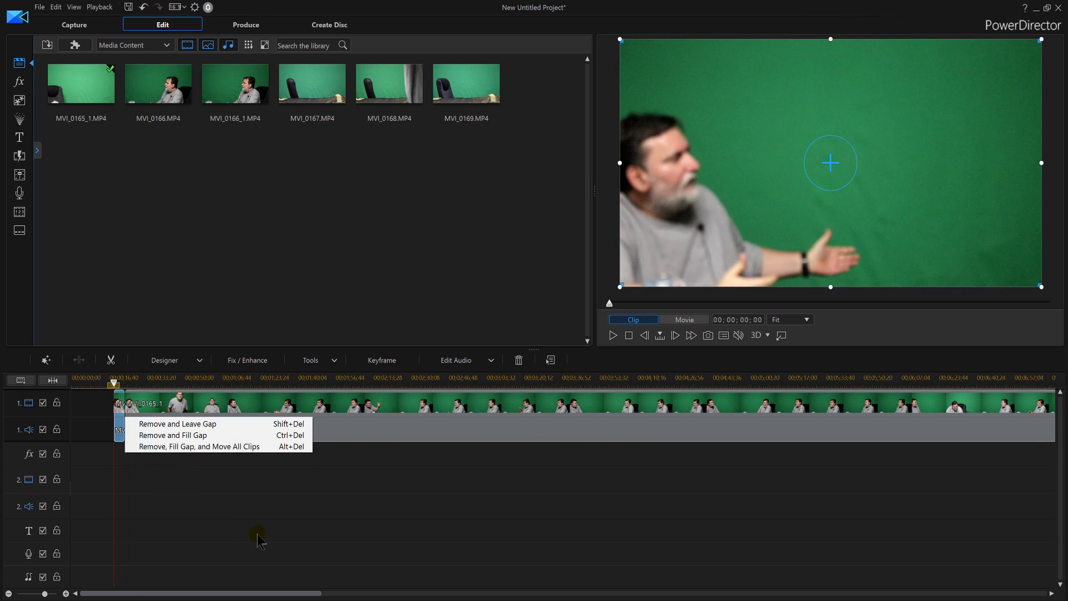
{"action": "left_click", "coordinate": [201, 437]}
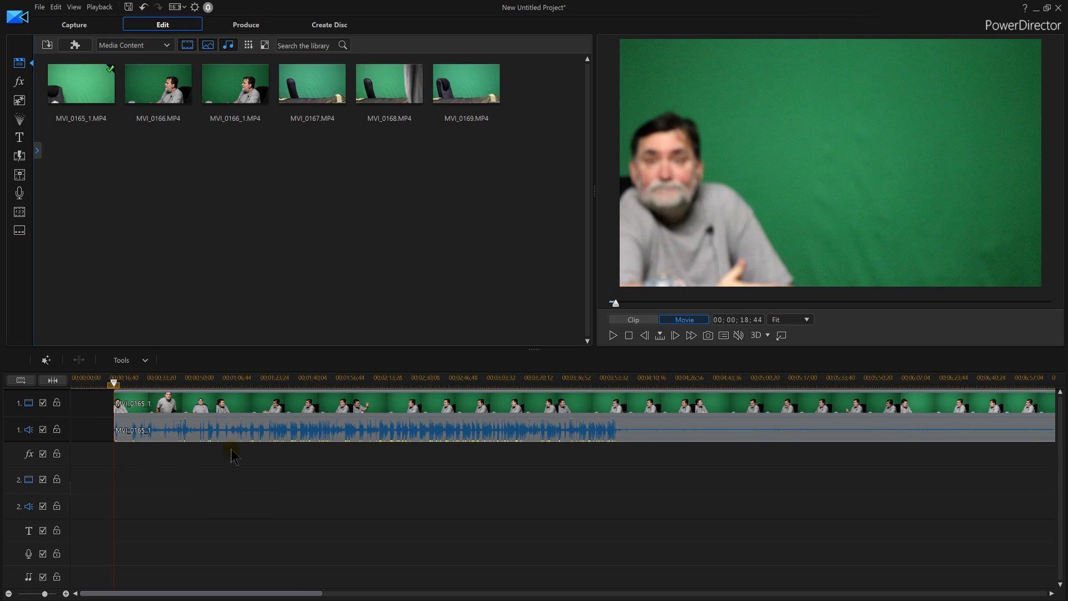
Move the remaining clip to the very start of track 1 and return the playhead to the beginning
{"action": "left_click_drag", "start_coordinate": [246, 414], "coordinate": [197, 414]}
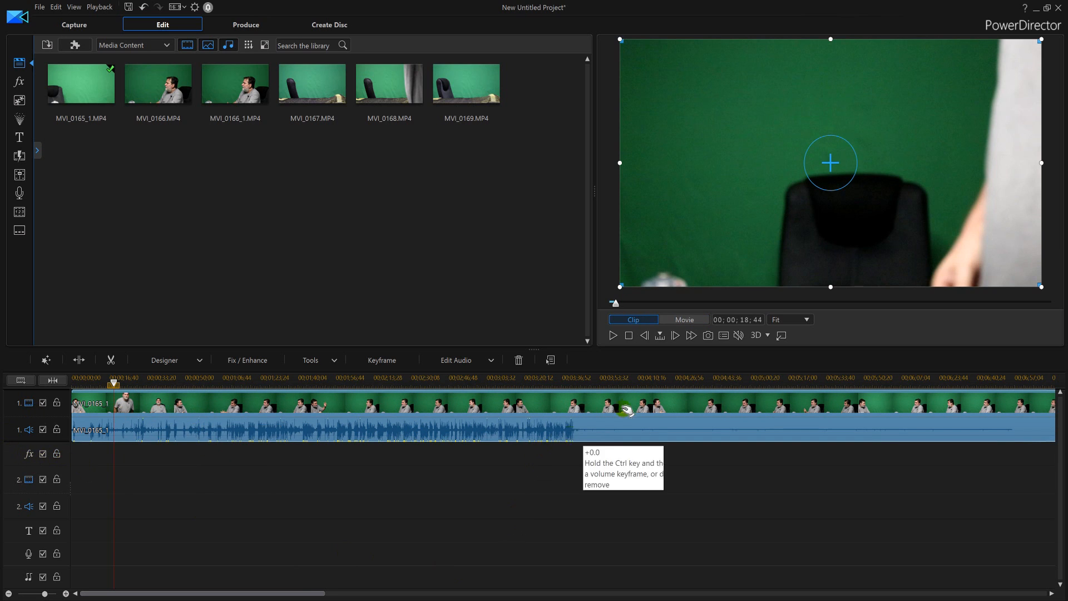
{"action": "left_click", "coordinate": [629, 335]}
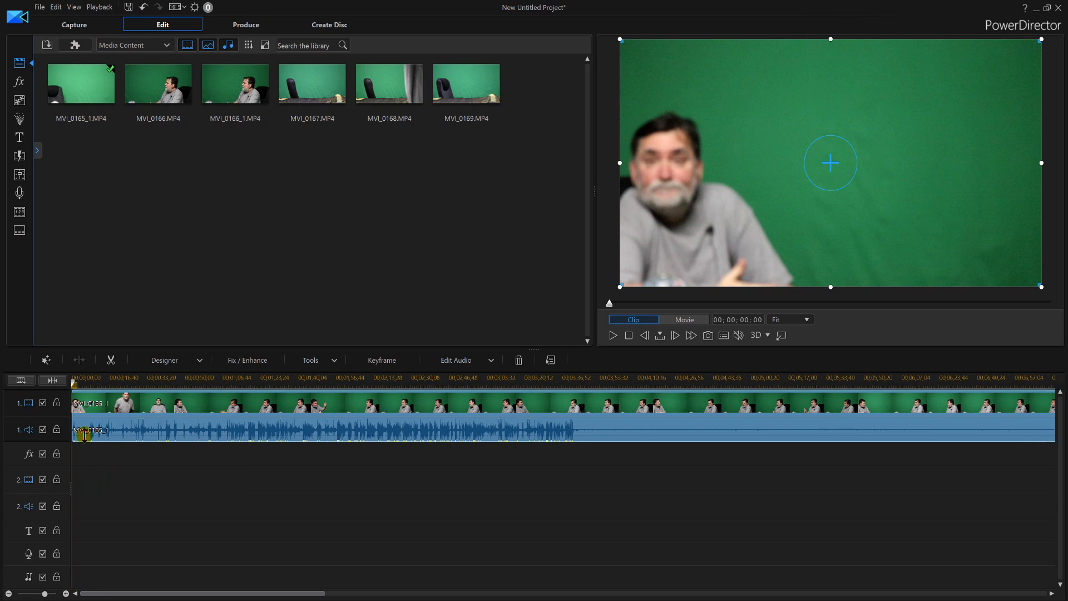
{"action": "mouse_move", "coordinate": [84, 434]}
{"action": "left_mouse_down"}
{"action": "mouse_move", "coordinate": [84, 417]}
{"action": "mouse_move", "coordinate": [89, 436]}
{"action": "left_mouse_up"}
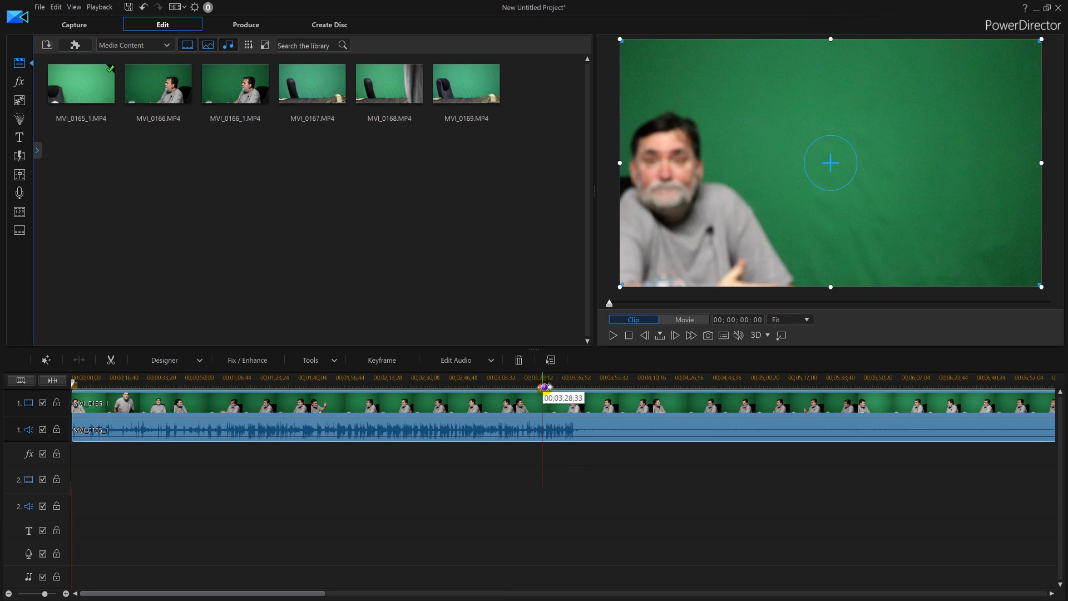
Split the clip at 00;03;39;36 and remove the part before the cut, filling the gap
{"action": "left_click", "coordinate": [542, 383]}
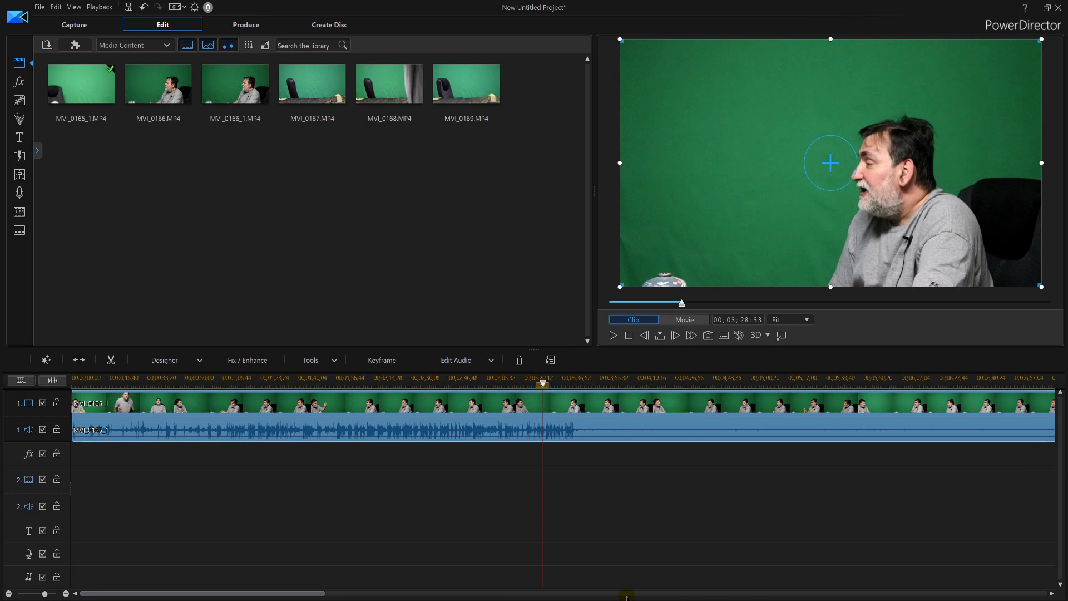
{"action": "left_click", "coordinate": [568, 383]}
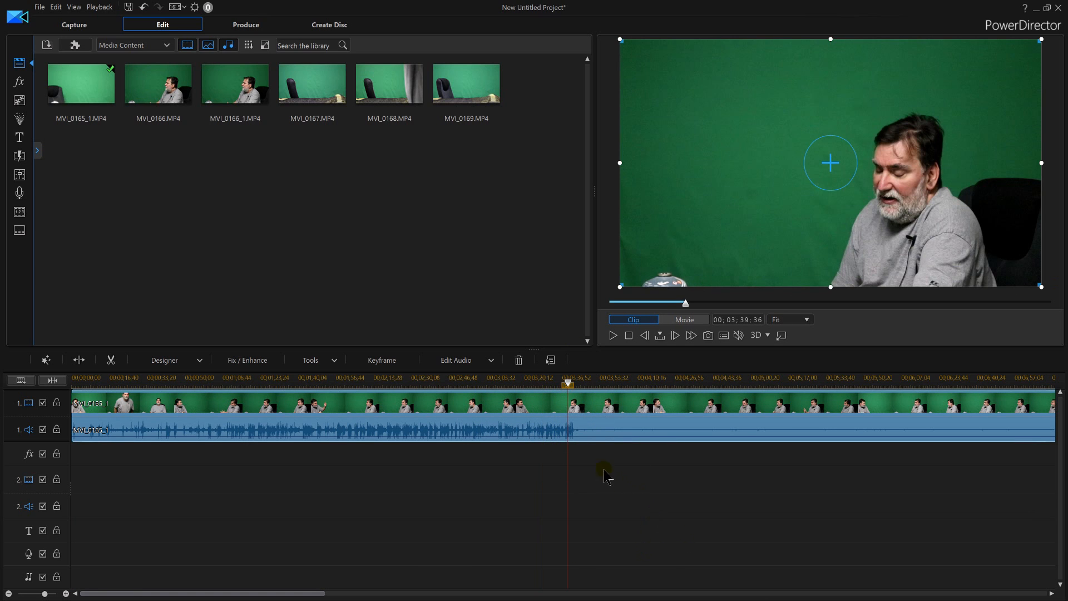
{"action": "left_click", "coordinate": [79, 360]}
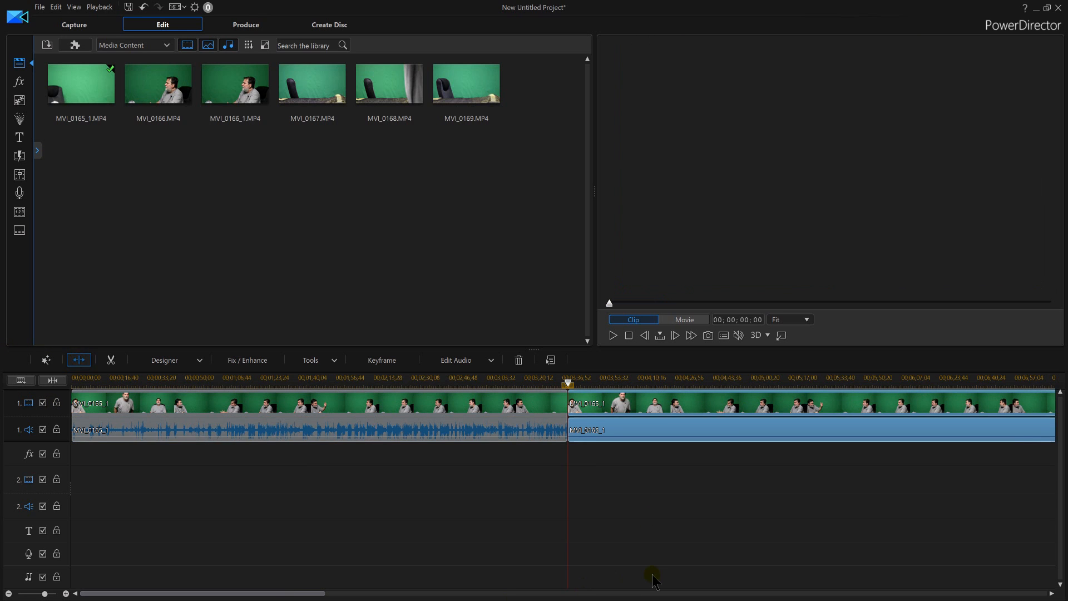
{"action": "left_click", "coordinate": [303, 401]}
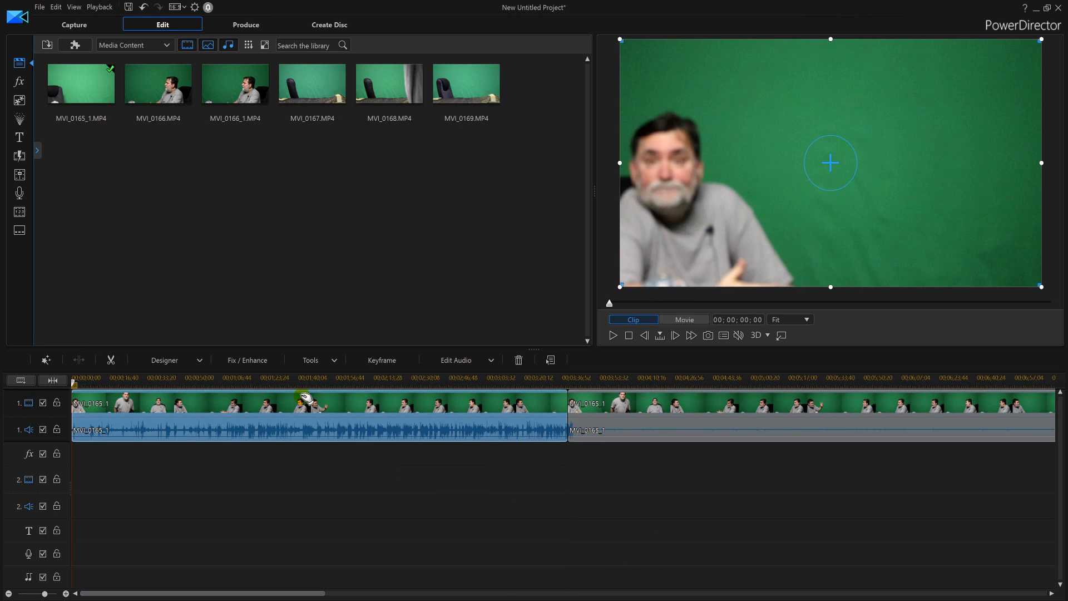
{"action": "key", "text": "Delete"}
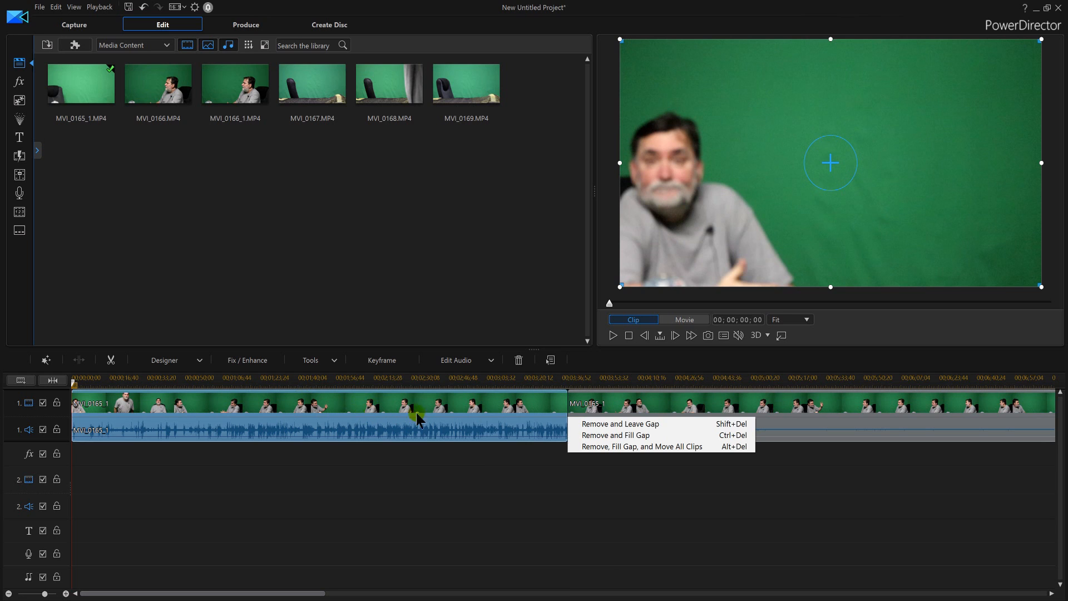
{"action": "left_click", "coordinate": [644, 435]}
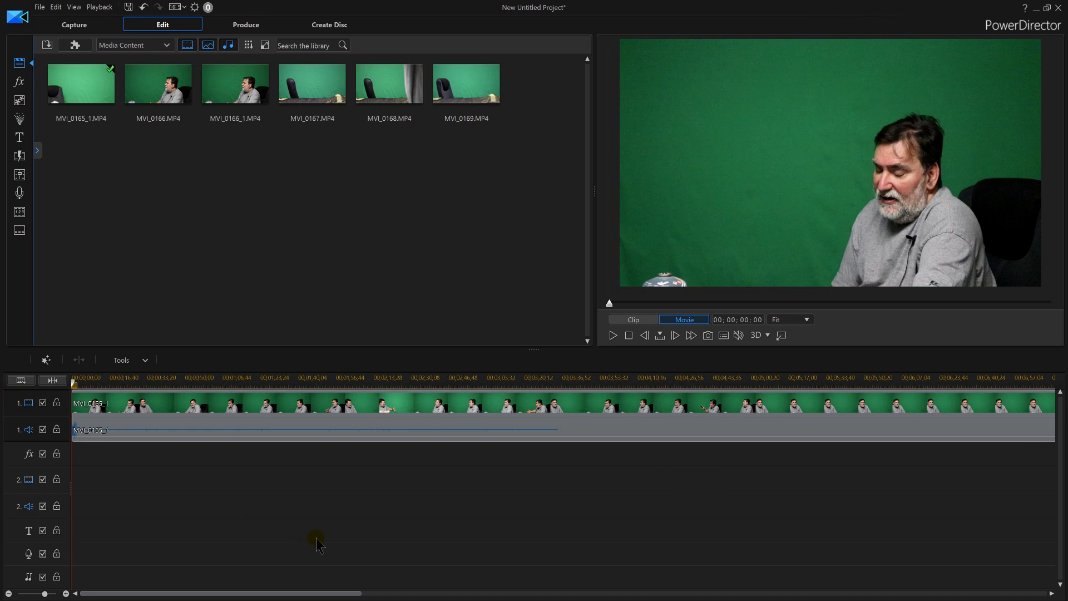
Move the playhead to 00;01;17;08 on the timeline
{"action": "left_click", "coordinate": [246, 381]}
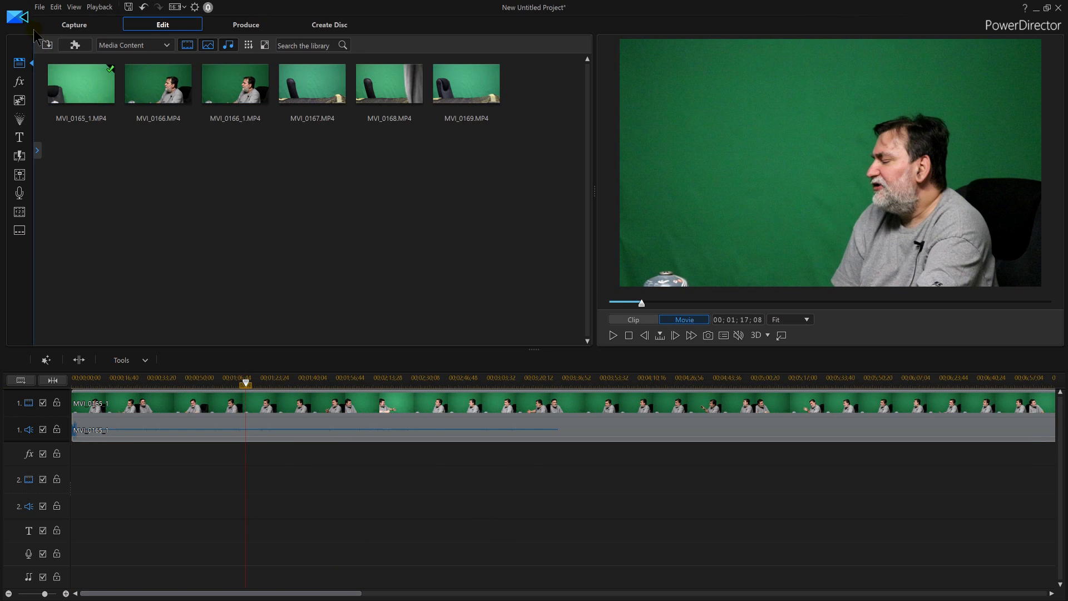
{"action": "left_click", "coordinate": [39, 7]}
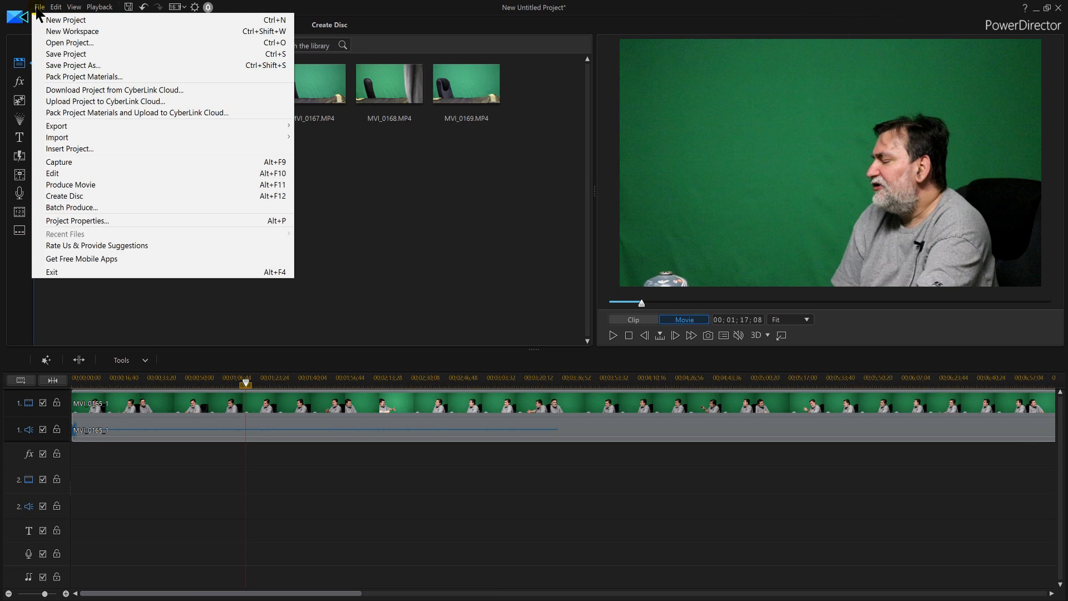
{"action": "mouse_move", "coordinate": [112, 136]}
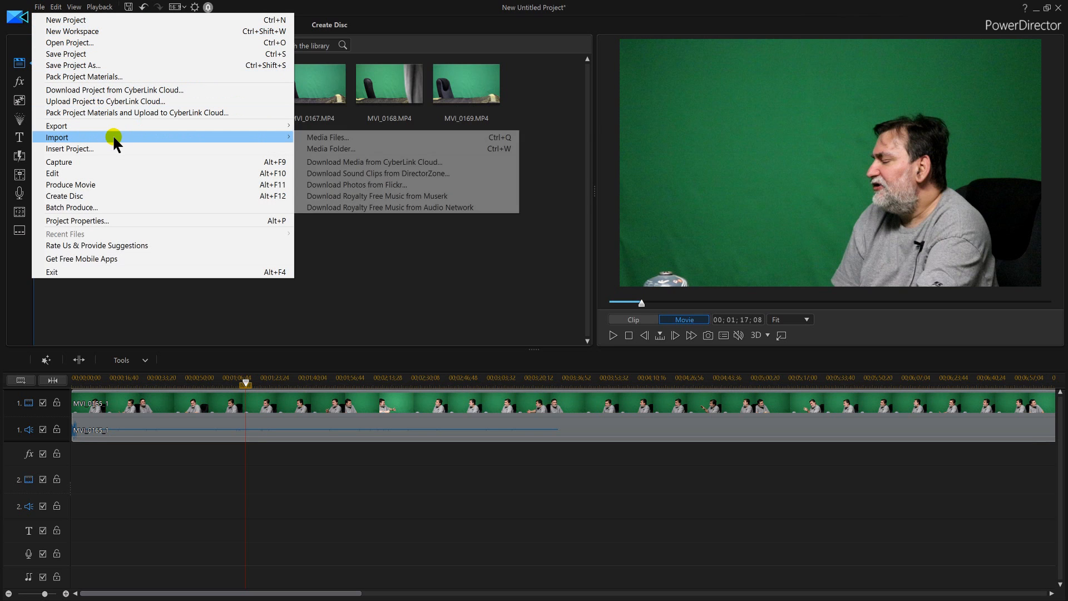
{"action": "left_click", "coordinate": [348, 137]}
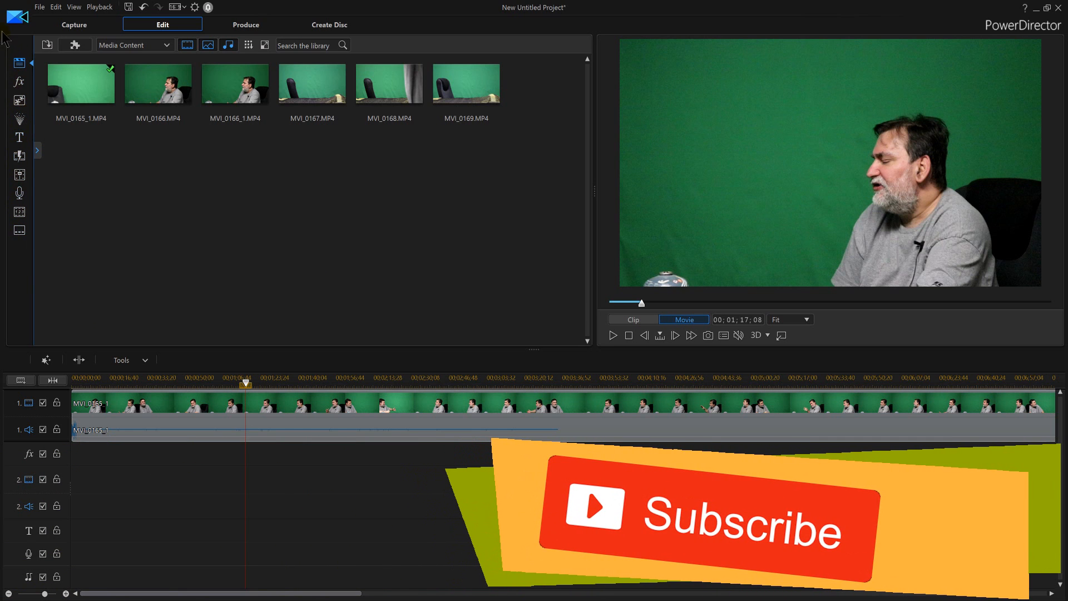
Add the Default text title to track 2 at the playhead and change its text to "great video ->" in the Title Designer
{"action": "left_click", "coordinate": [20, 137]}
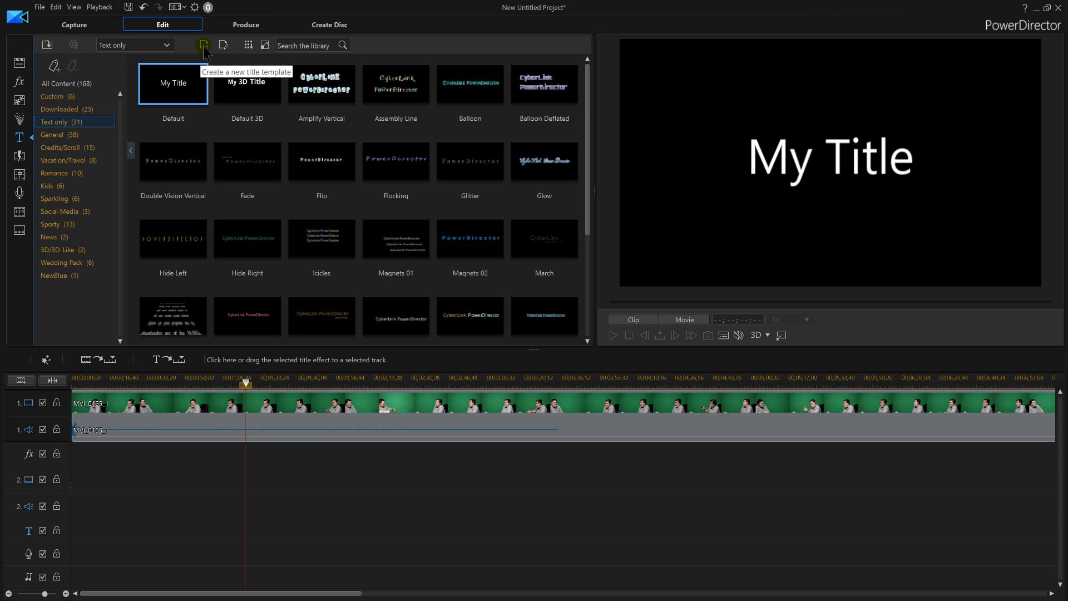
{"action": "left_click_drag", "start_coordinate": [229, 198], "coordinate": [246, 487]}
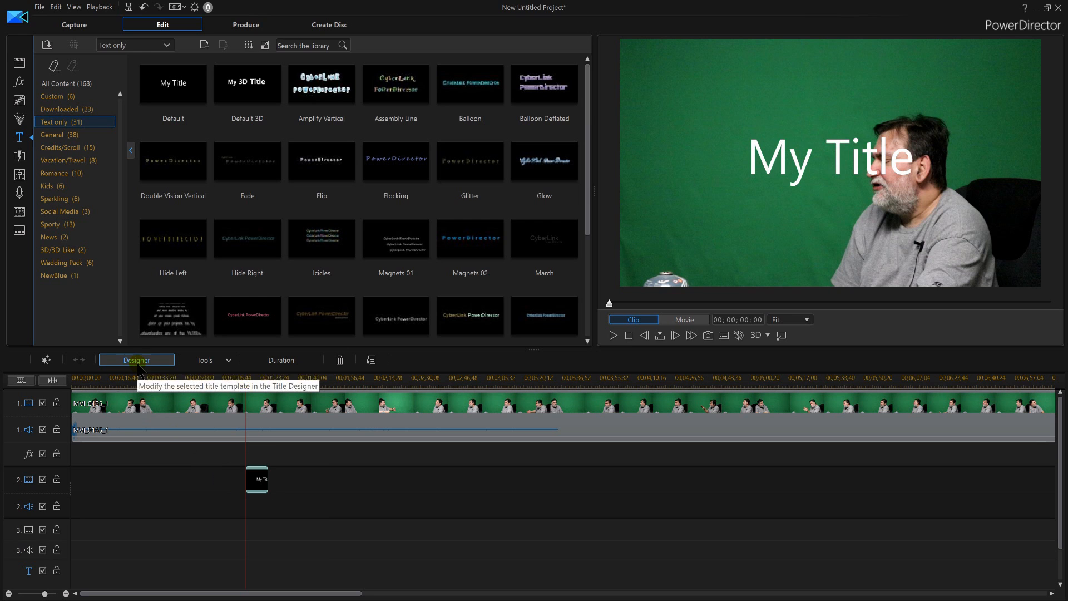
{"action": "left_click", "coordinate": [259, 490]}
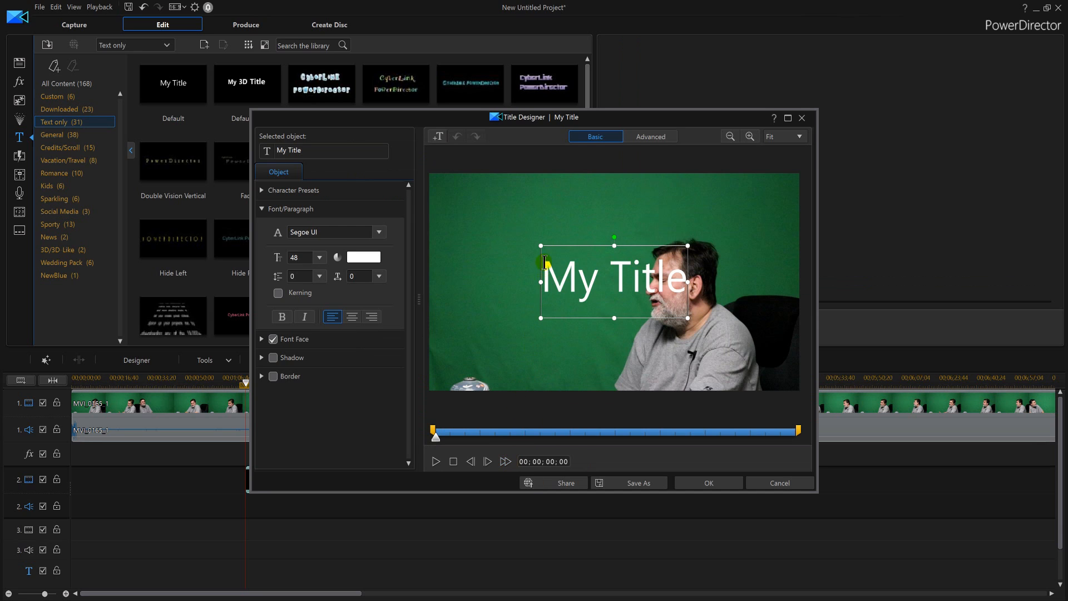
{"action": "left_click_drag", "start_coordinate": [544, 261], "coordinate": [939, 282]}
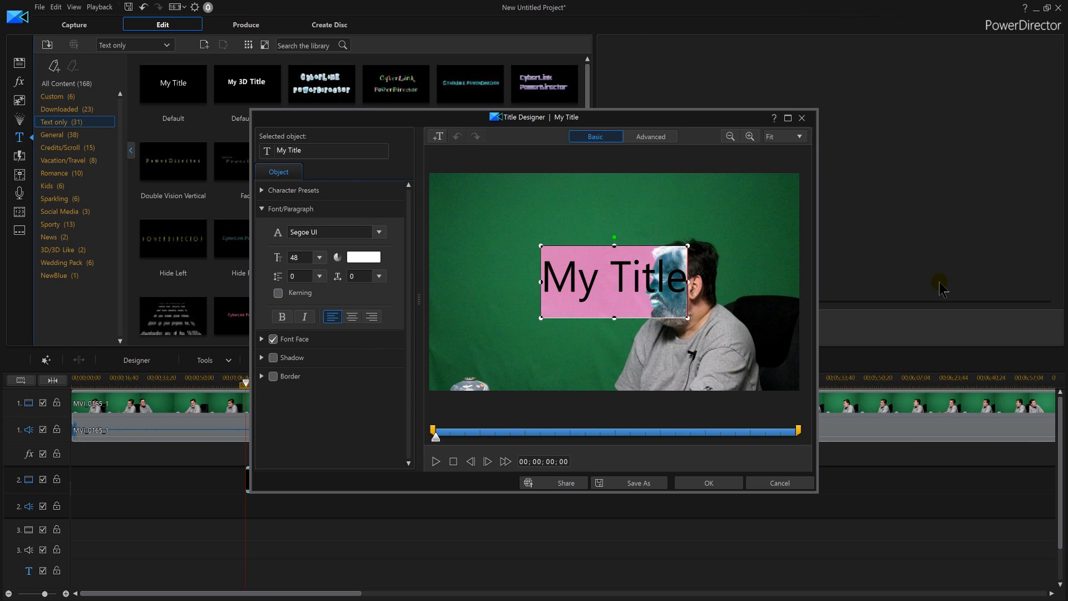
{"action": "type", "text": "great video"}
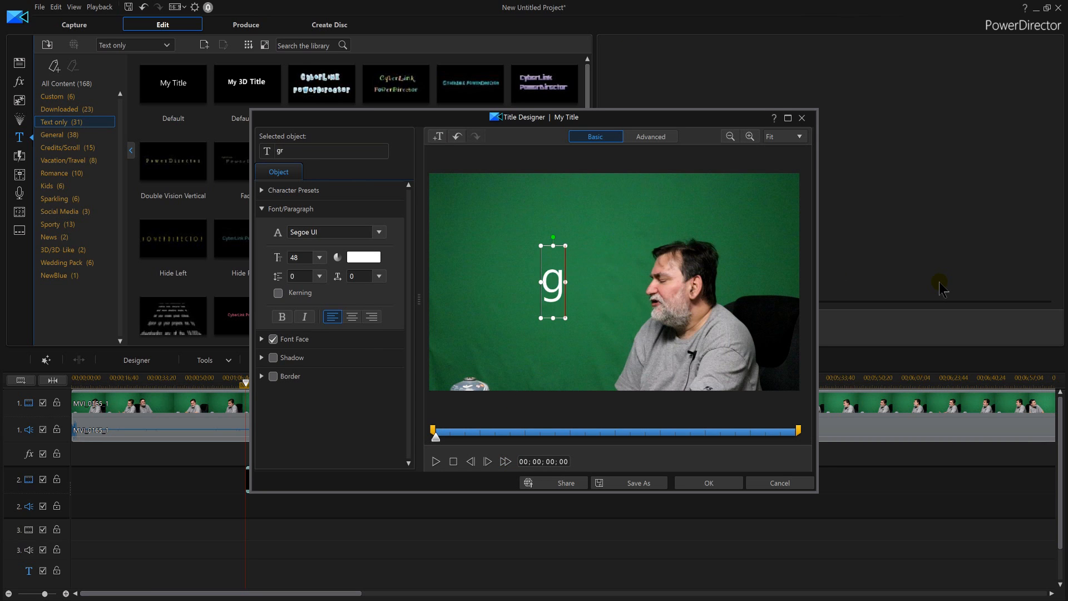
{"action": "type", "text": " ->"}
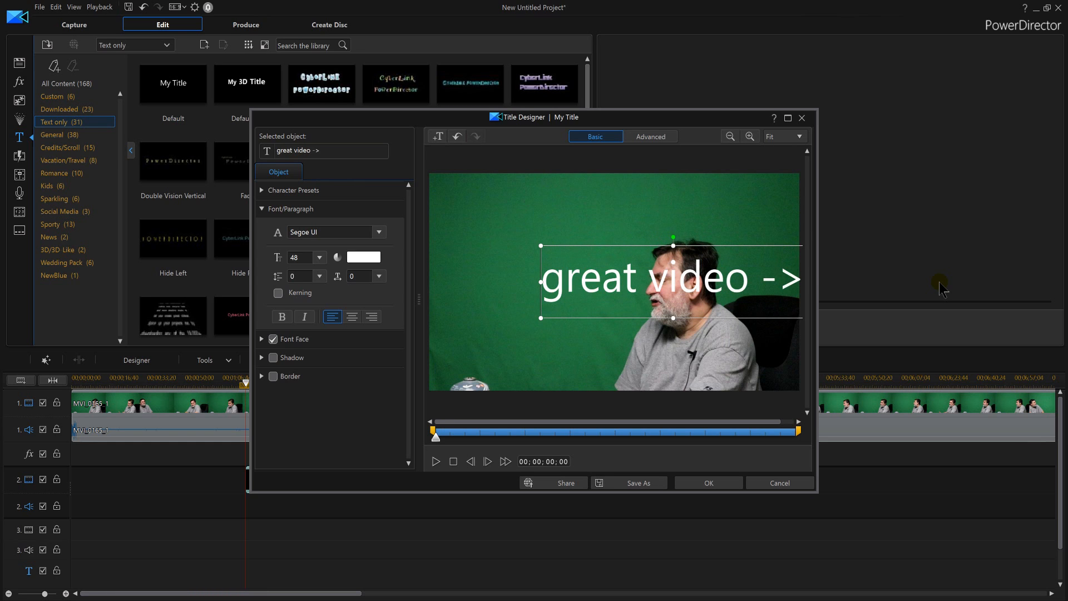
Position the title in the upper left of the video frame, reduced in size and tilted clockwise towards the man
{"action": "left_click_drag", "start_coordinate": [678, 244], "coordinate": [576, 179]}
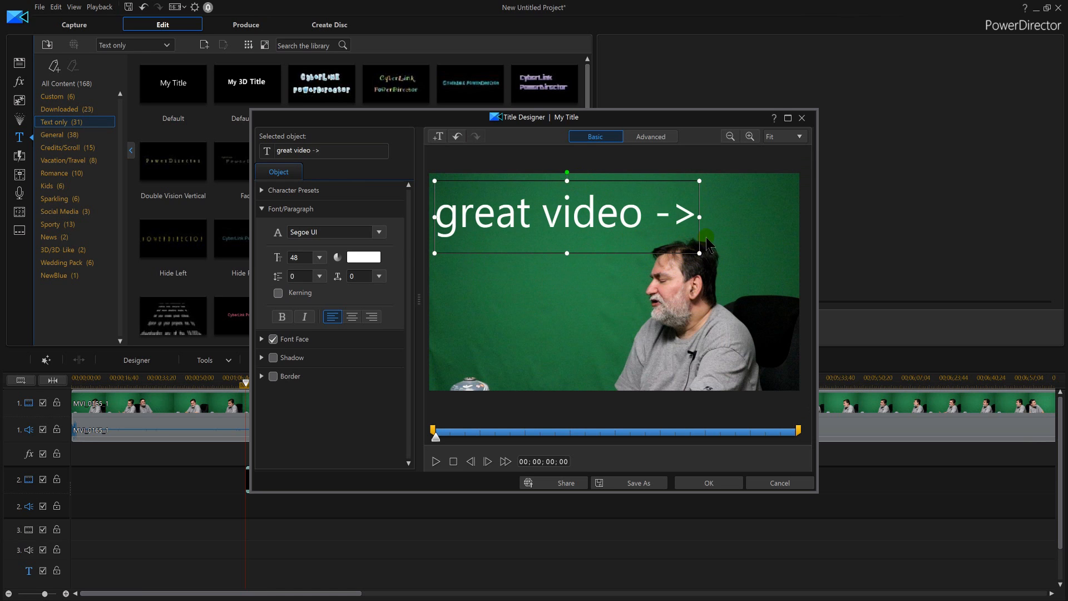
{"action": "left_click_drag", "start_coordinate": [699, 217], "coordinate": [598, 213]}
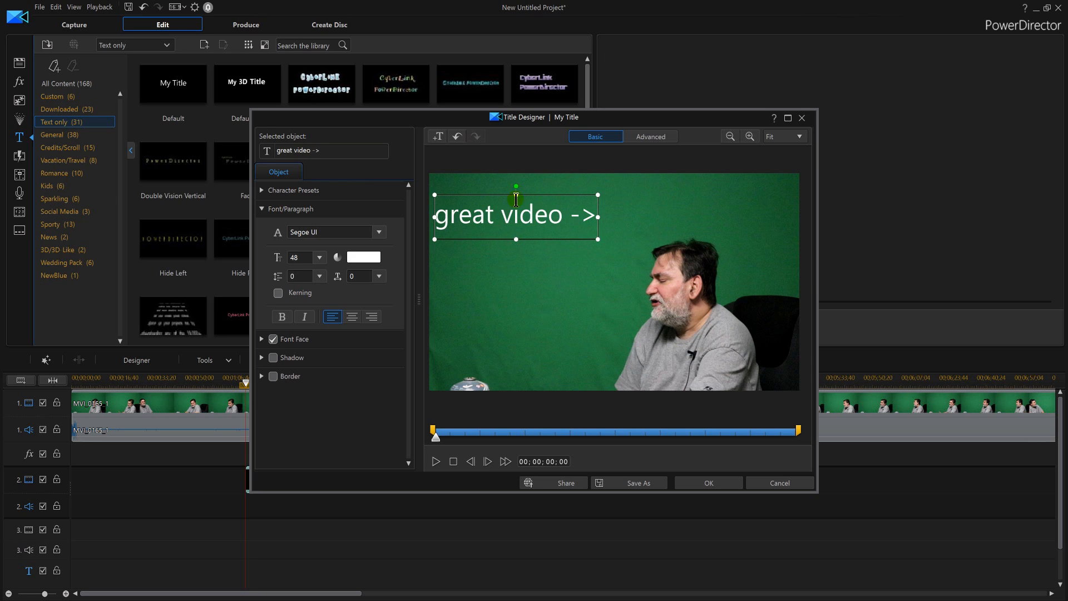
{"action": "left_click_drag", "start_coordinate": [514, 185], "coordinate": [531, 191]}
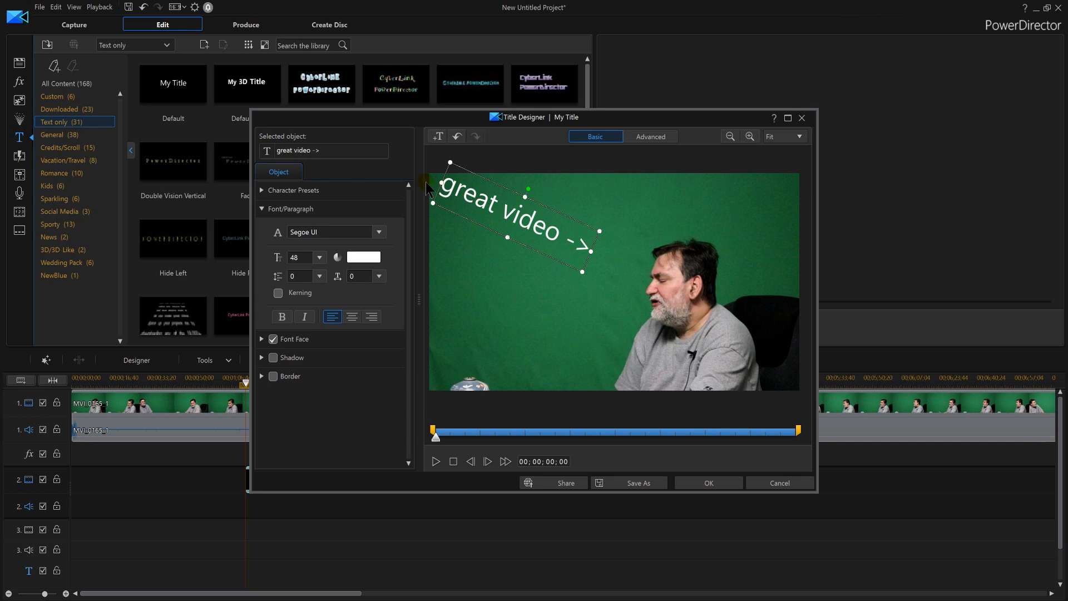
{"action": "left_click_drag", "start_coordinate": [444, 182], "coordinate": [469, 196]}
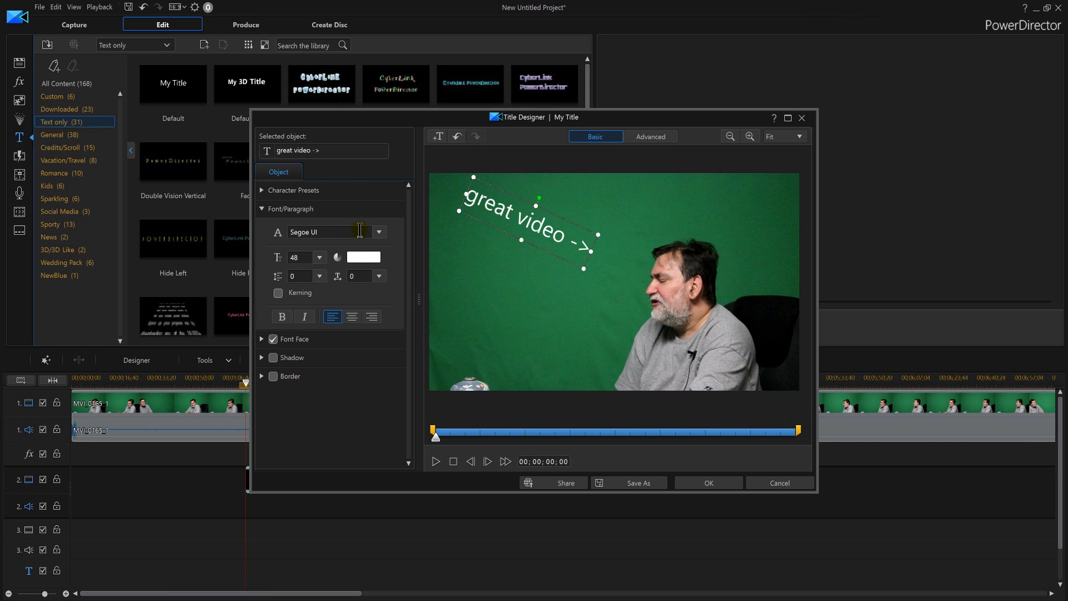
Make the title text bold and italic and accept the Title Designer changes
{"action": "left_click", "coordinate": [282, 317]}
{"action": "left_click", "coordinate": [304, 317]}
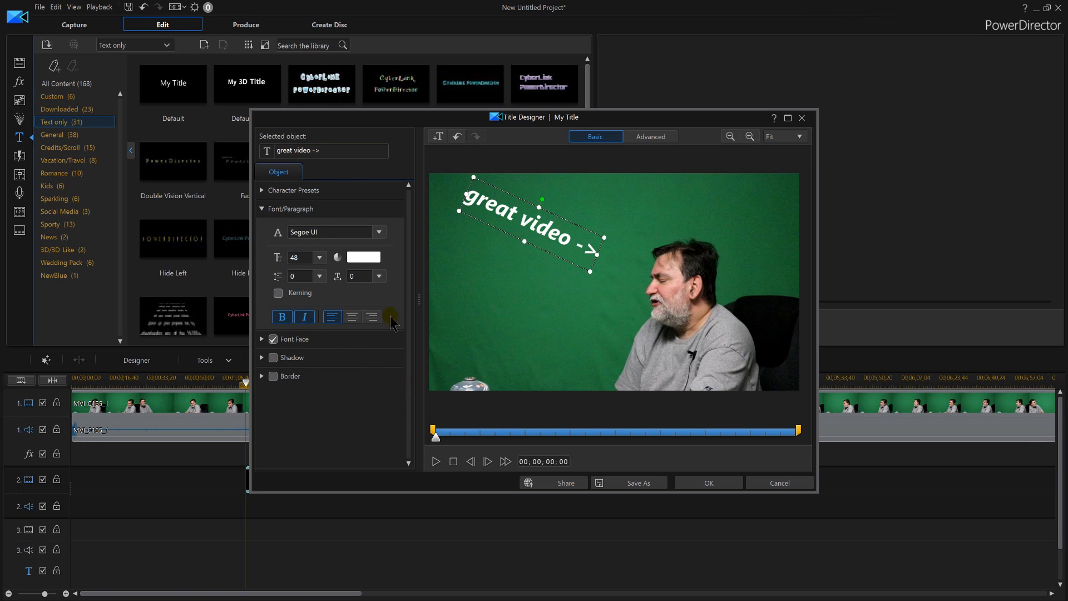
{"action": "left_click", "coordinate": [697, 477]}
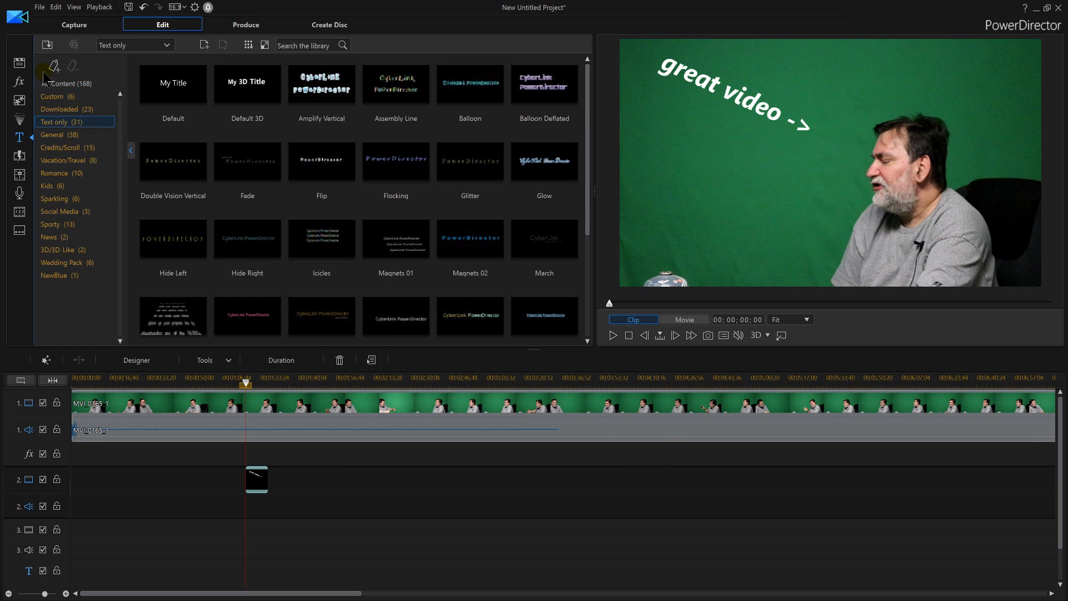
Return to the media library and check the media files available for import in the 2017_08_28 folder
{"action": "left_click", "coordinate": [19, 65]}
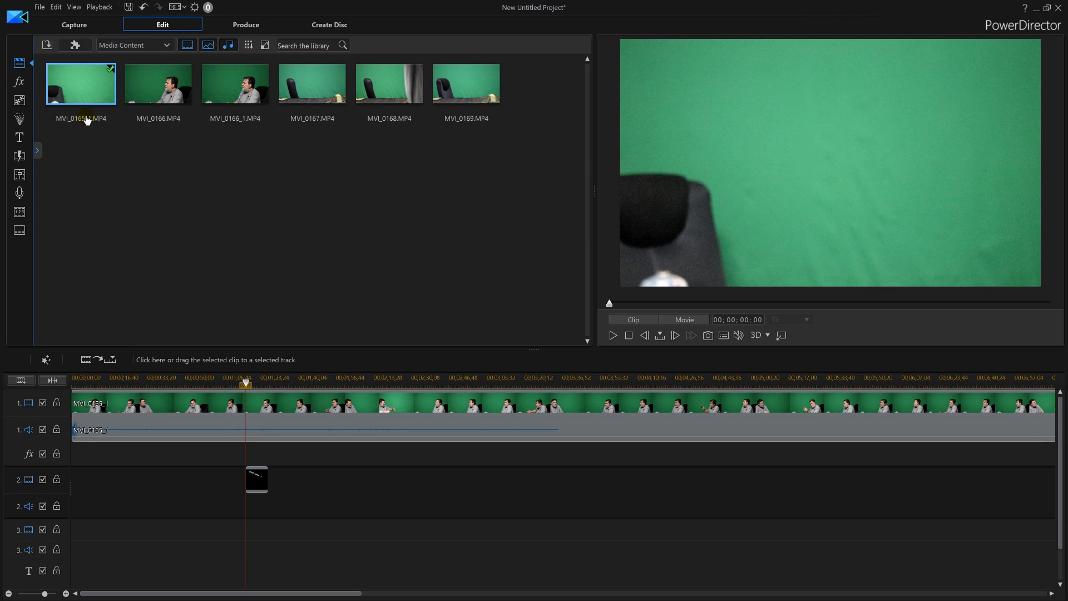
{"action": "left_click", "coordinate": [43, 45]}
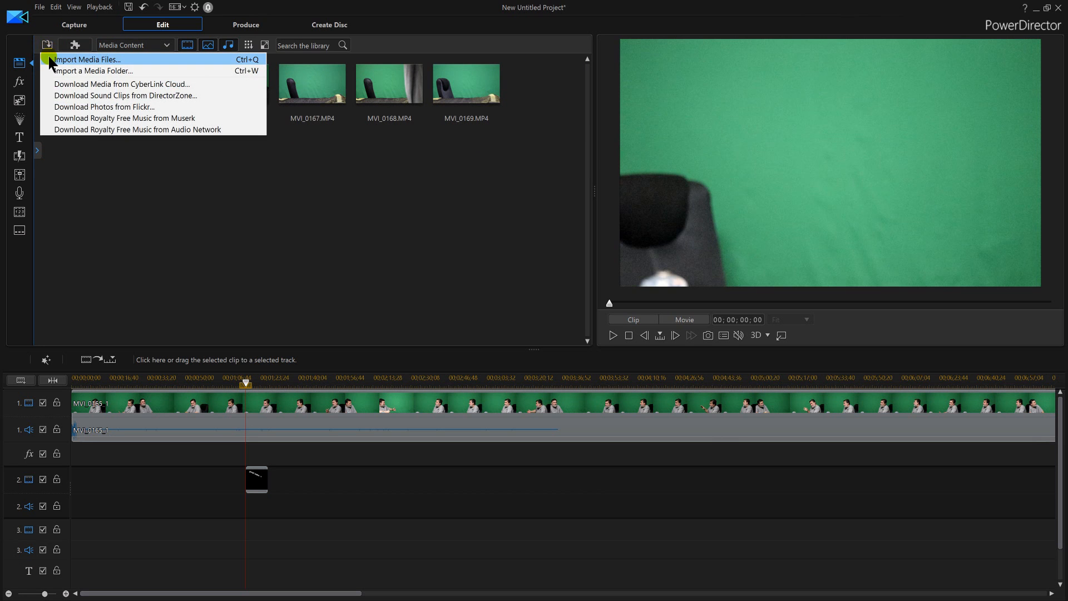
{"action": "left_click", "coordinate": [51, 60]}
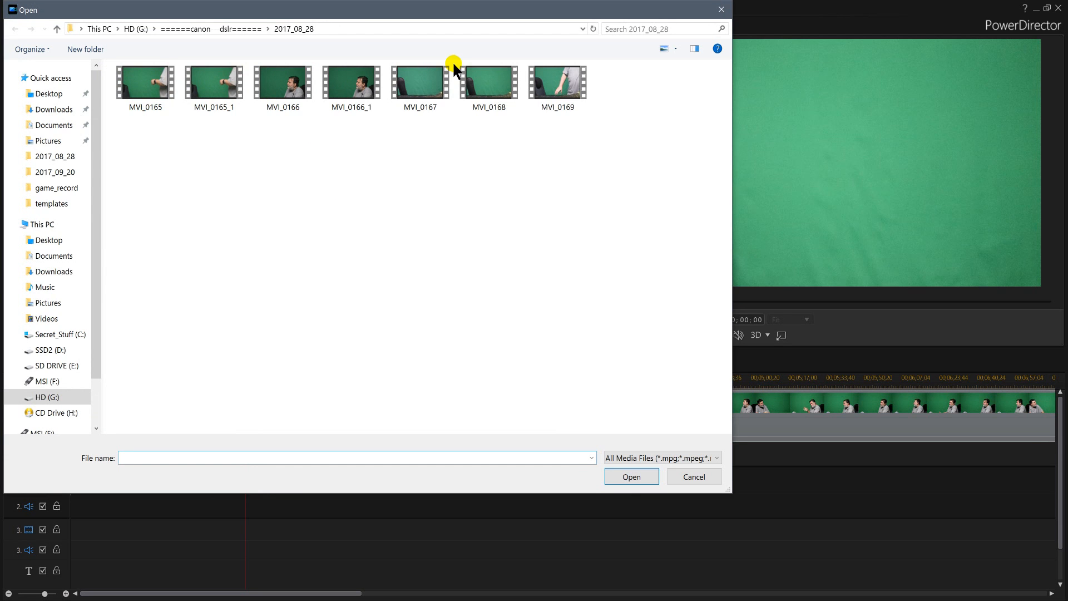
{"action": "left_click", "coordinate": [694, 477]}
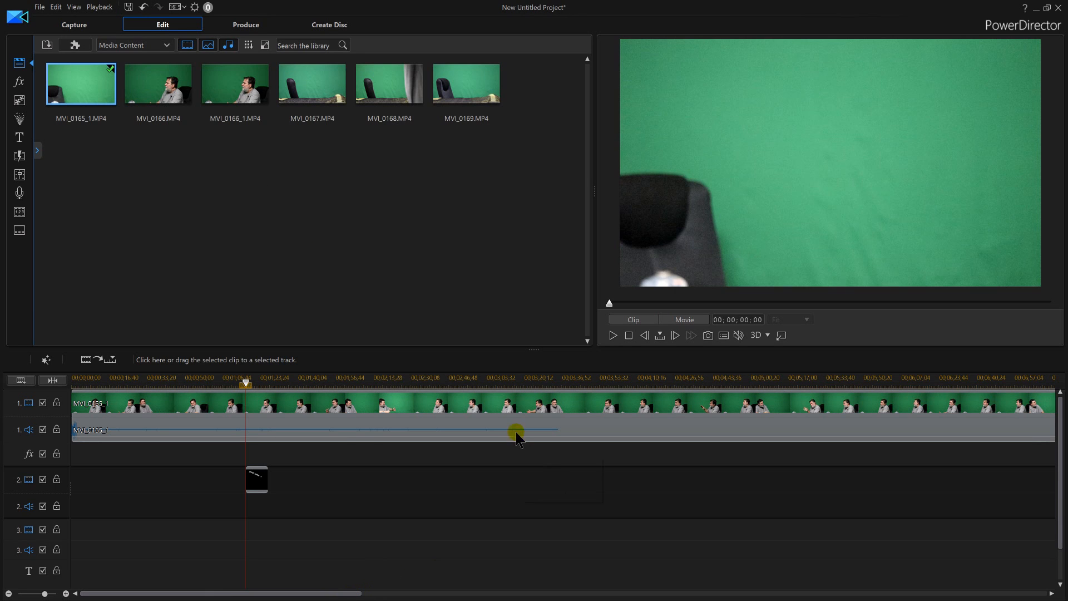
Split the track 1 clip at 00;03;12;49 and remove the part after the cut
{"action": "left_click", "coordinate": [506, 379]}
{"action": "left_click", "coordinate": [516, 402]}
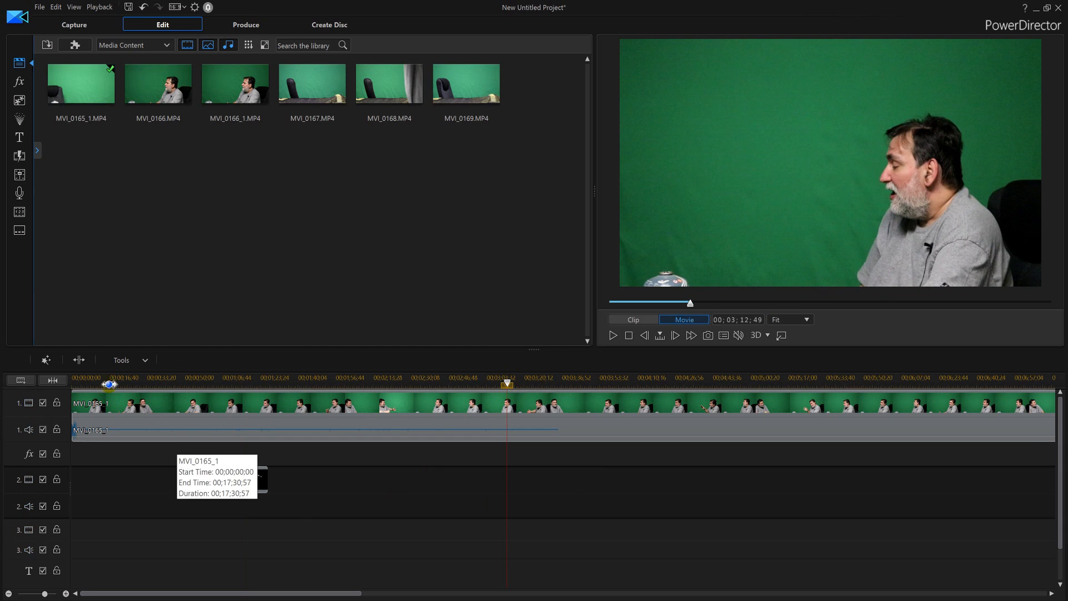
{"action": "left_click", "coordinate": [79, 360]}
{"action": "left_click", "coordinate": [686, 428]}
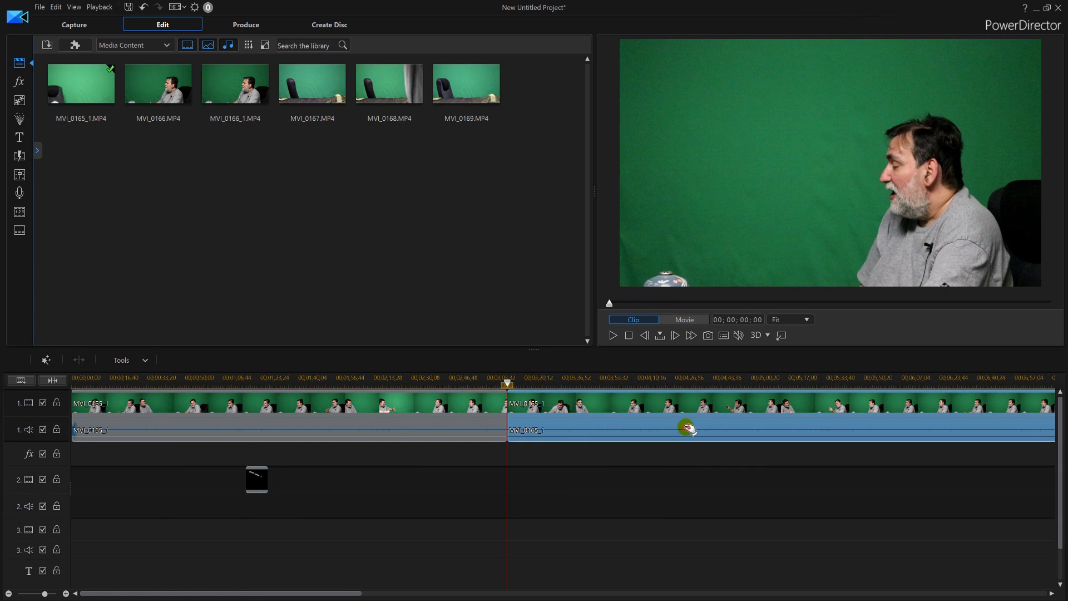
{"action": "key", "text": "Delete"}
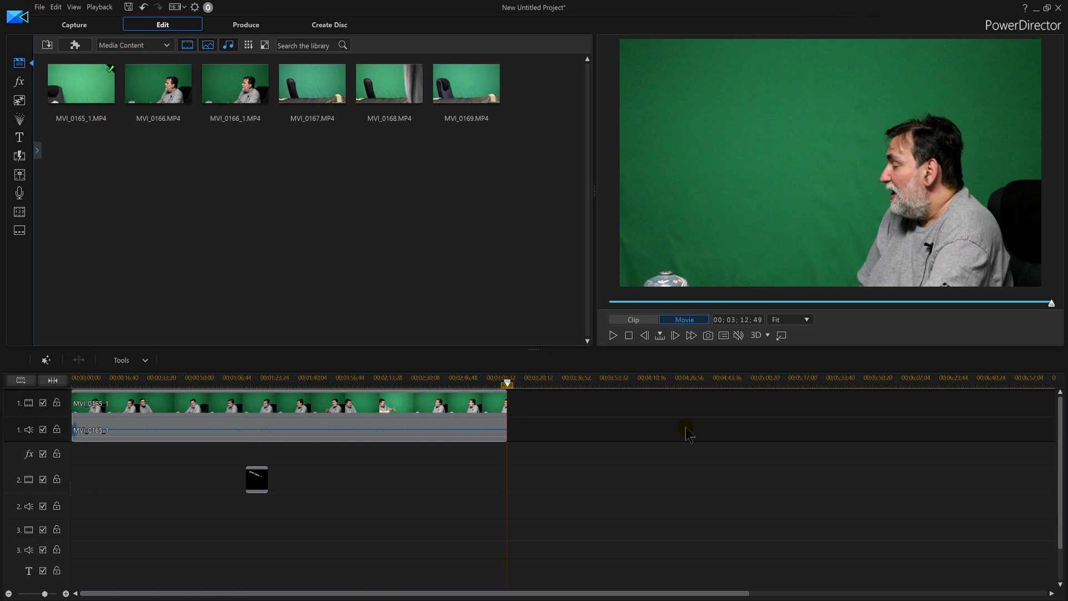
Place MVI_0166.MP4 on track 1 directly after the shortened clip
{"action": "left_click", "coordinate": [125, 102]}
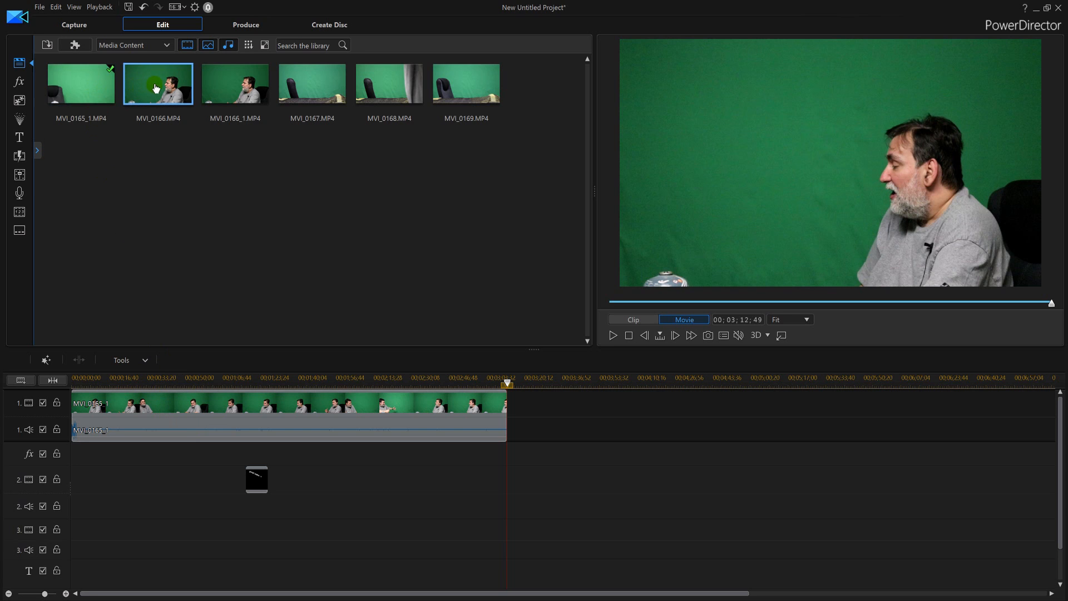
{"action": "left_click_drag", "start_coordinate": [156, 88], "coordinate": [507, 403]}
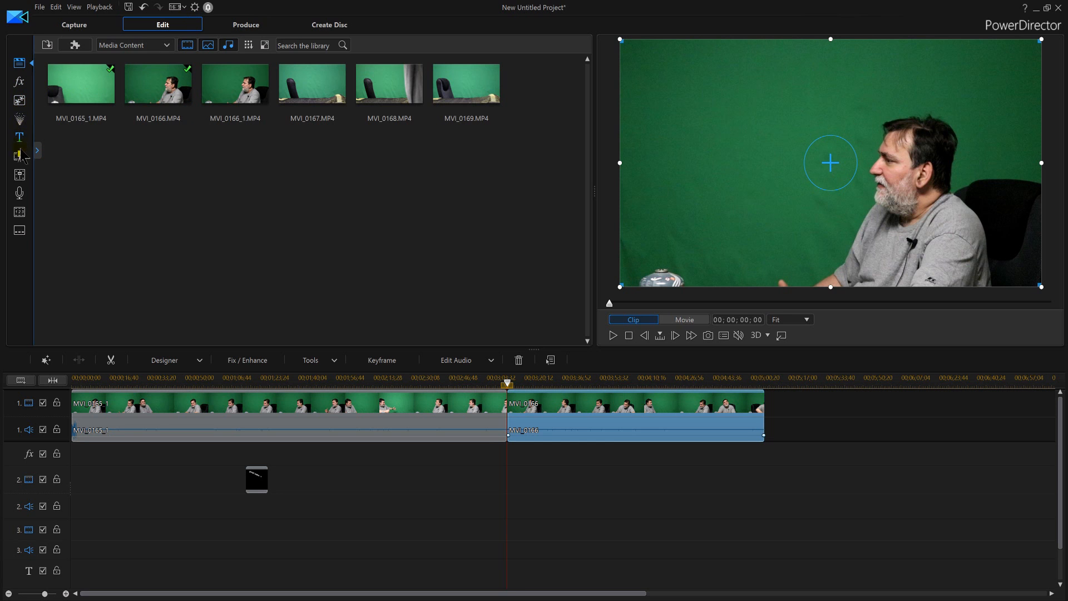
{"action": "left_click", "coordinate": [20, 84]}
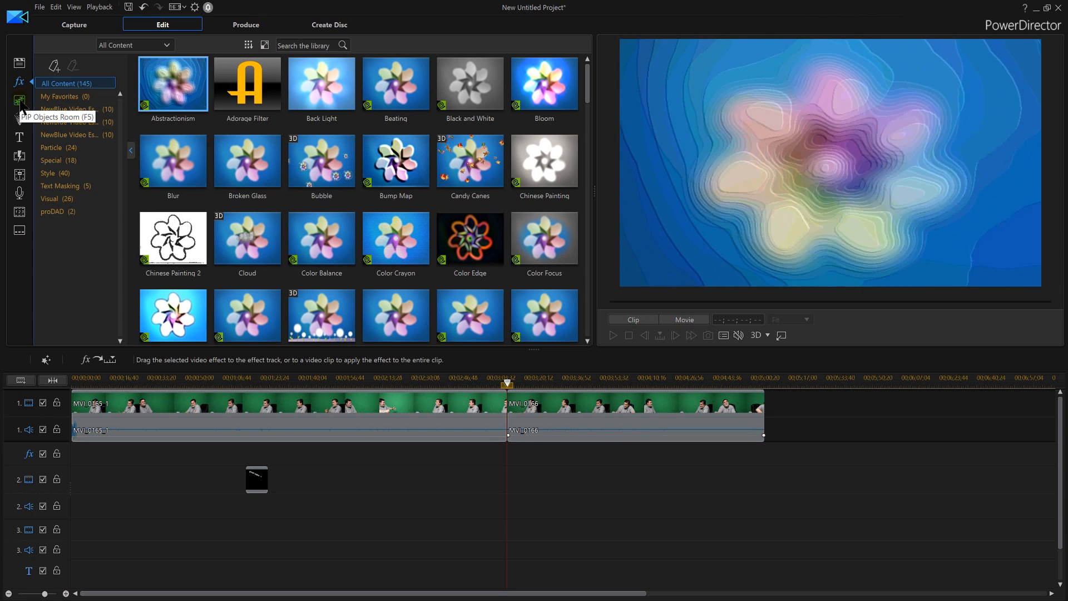
{"action": "left_click", "coordinate": [21, 101]}
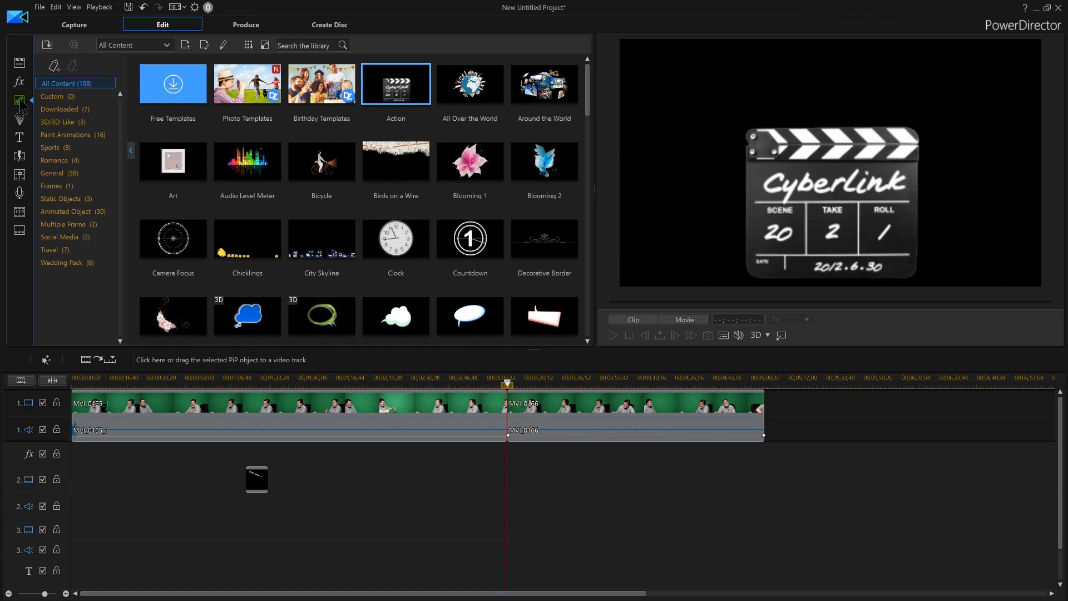
{"action": "left_click", "coordinate": [19, 118]}
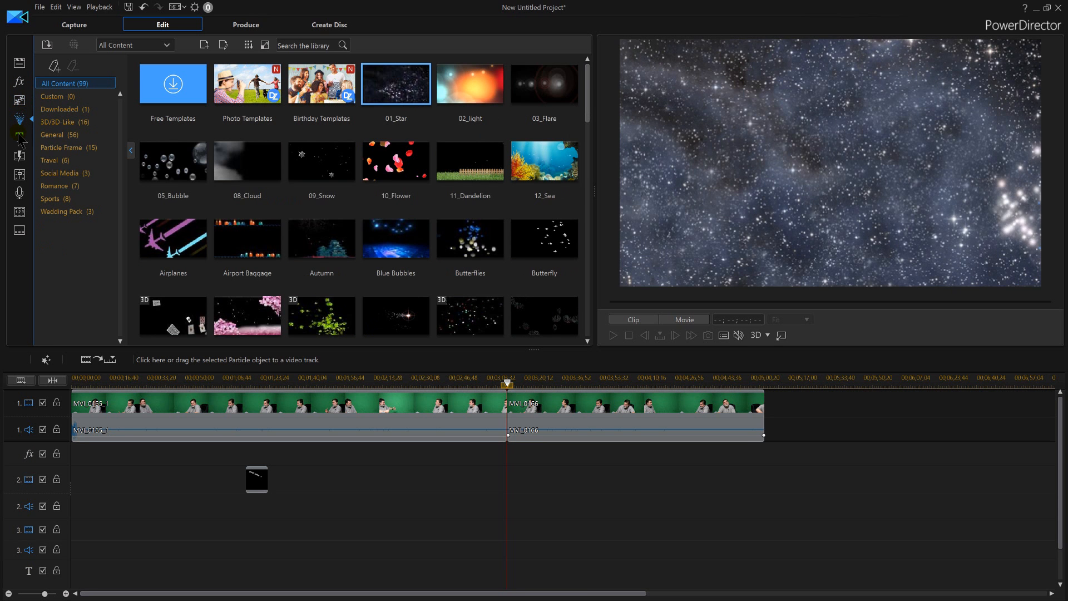
Add a Wipe Clock transition where the two track 1 clips meet and play the movie through it
{"action": "left_click", "coordinate": [19, 158]}
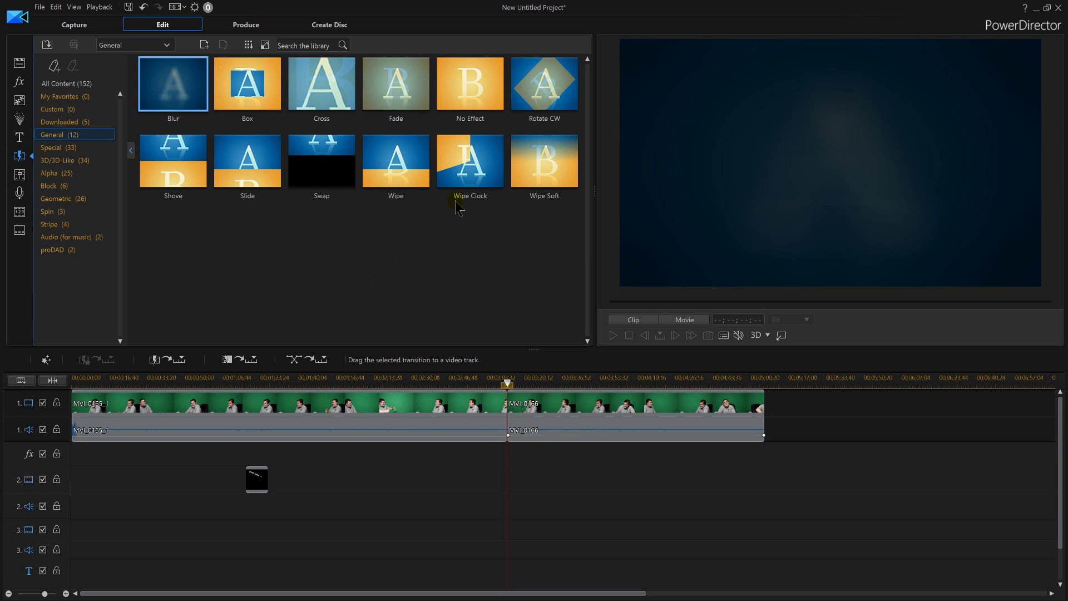
{"action": "left_click_drag", "start_coordinate": [460, 167], "coordinate": [506, 406]}
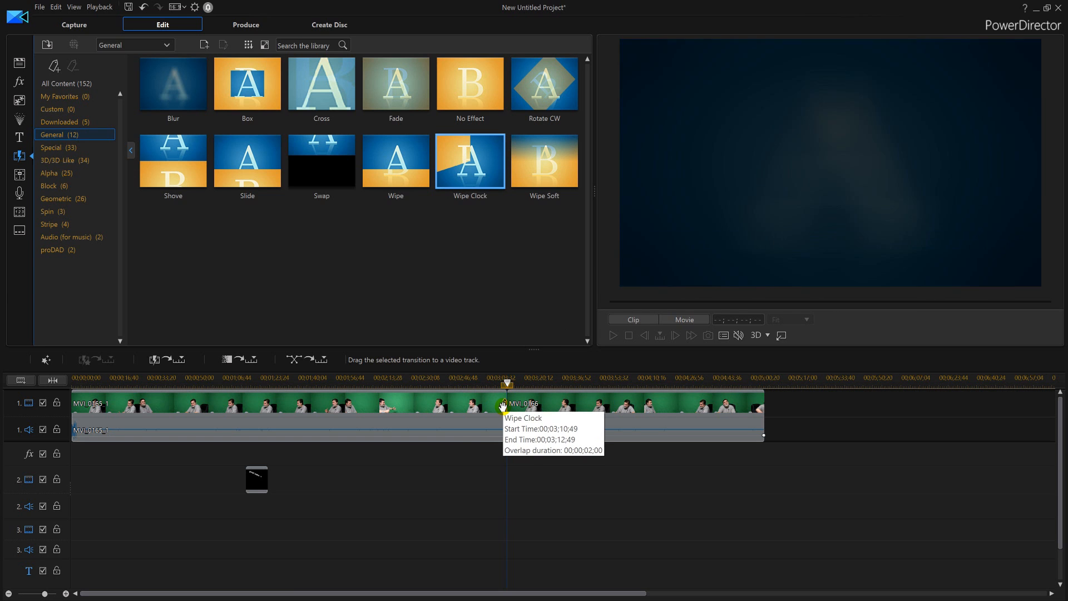
{"action": "left_click", "coordinate": [446, 417]}
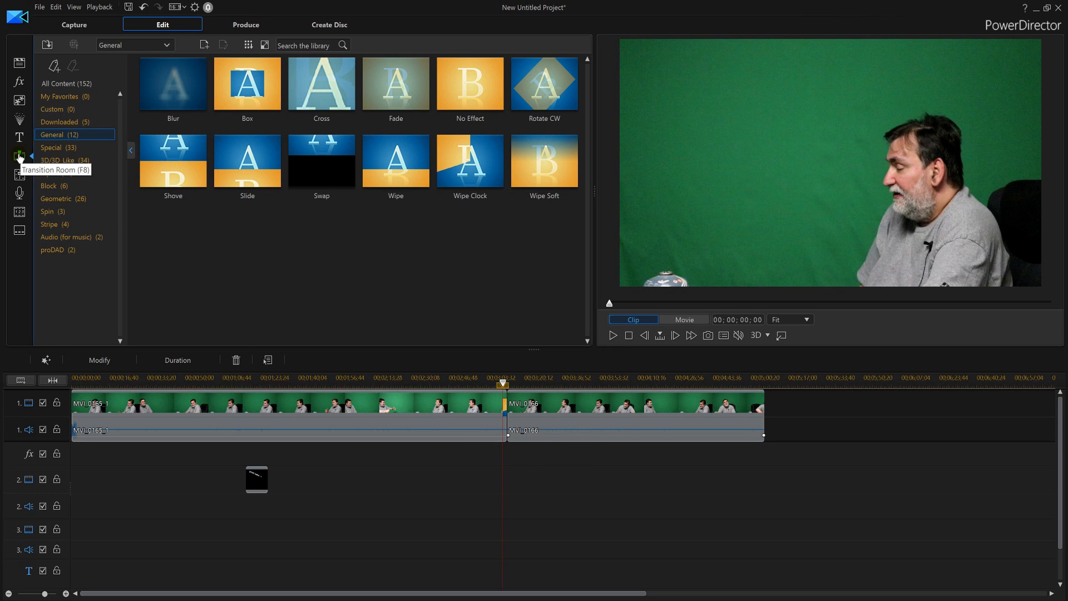
{"action": "left_click", "coordinate": [609, 334]}
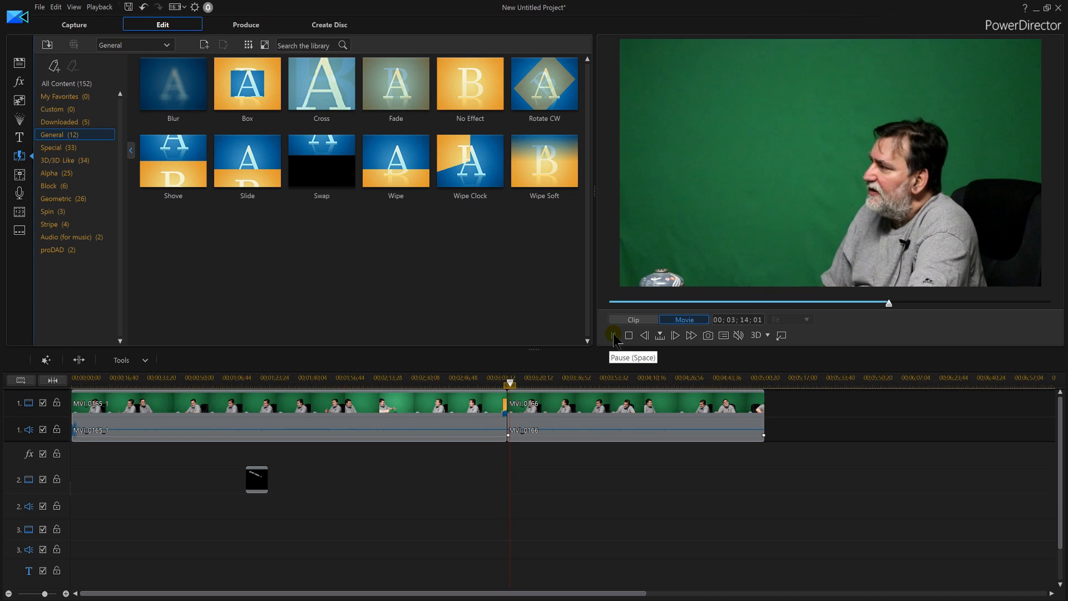
{"action": "left_click", "coordinate": [613, 335]}
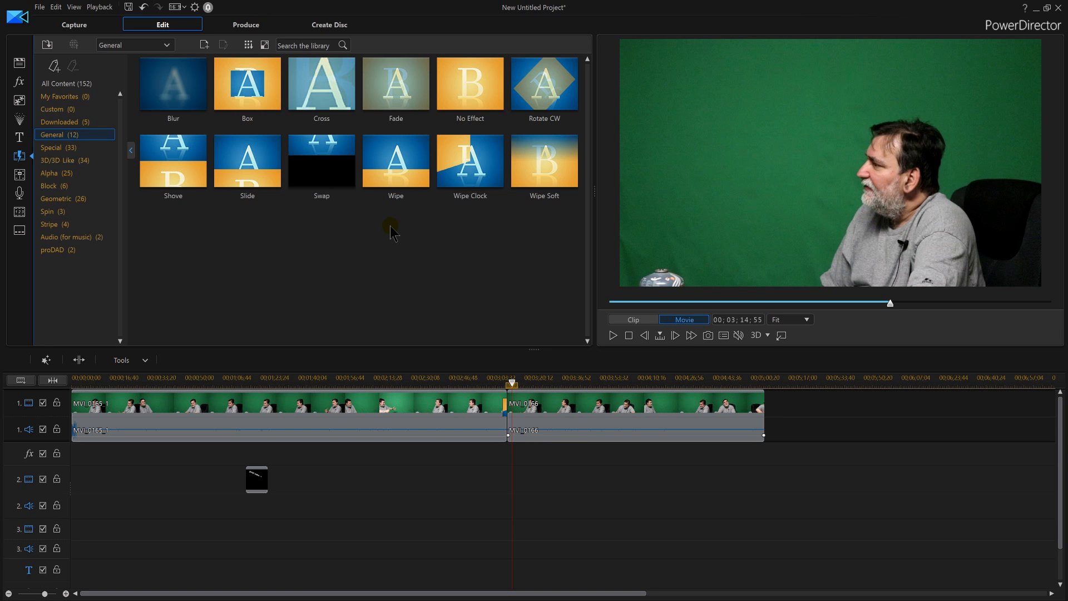
Undo the Wipe Clock transition and return to the media library
{"action": "key", "text": "ctrl+z"}
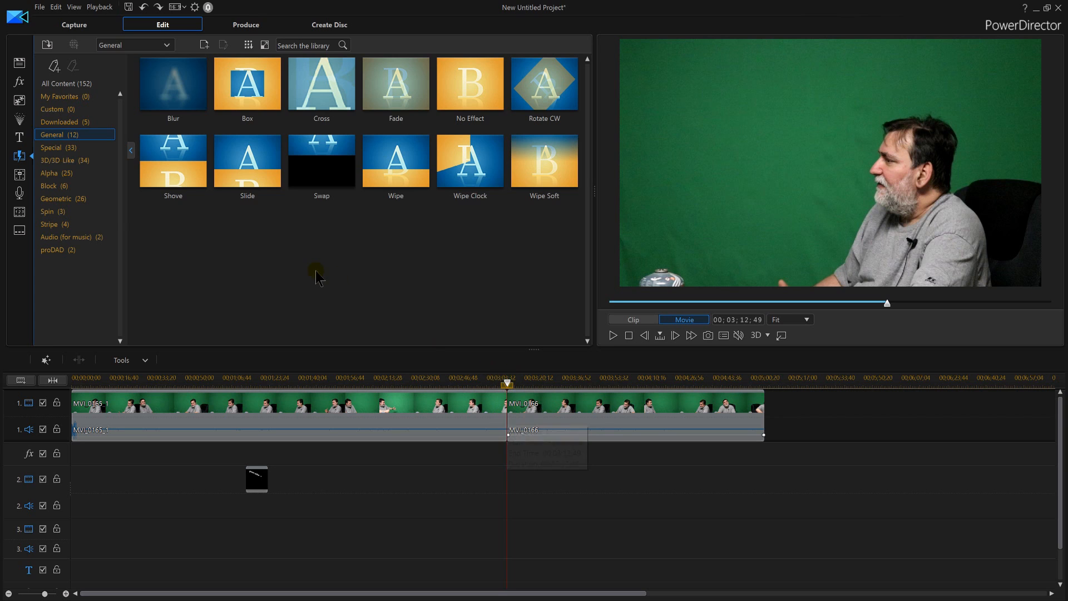
{"action": "left_click", "coordinate": [21, 66]}
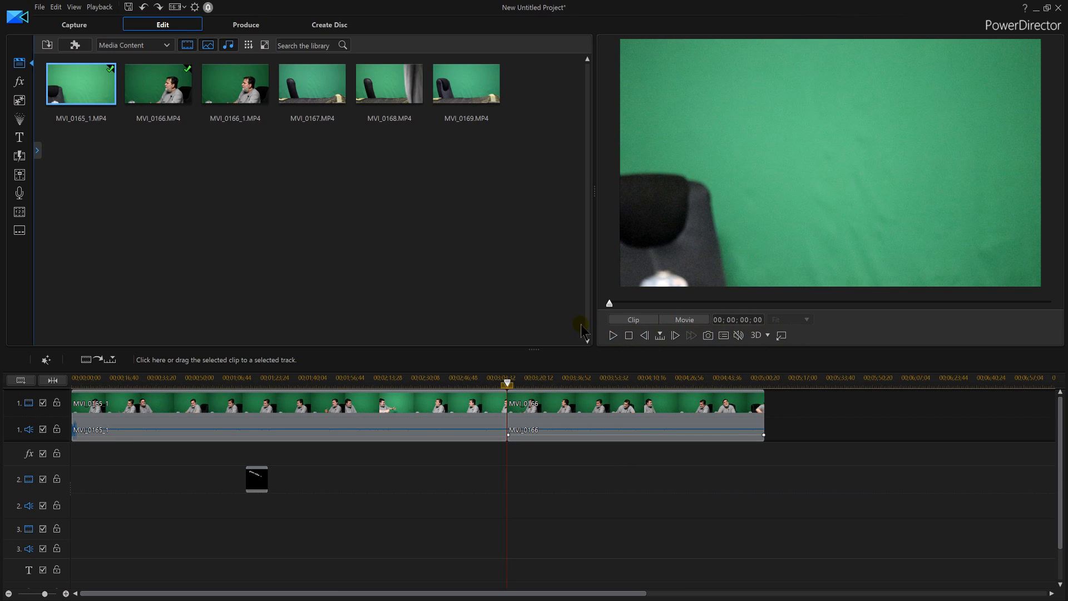
Preview the MVI_0165_1.MP4 clip from its start, pause it and advance through it frame by frame
{"action": "left_click", "coordinate": [675, 335]}
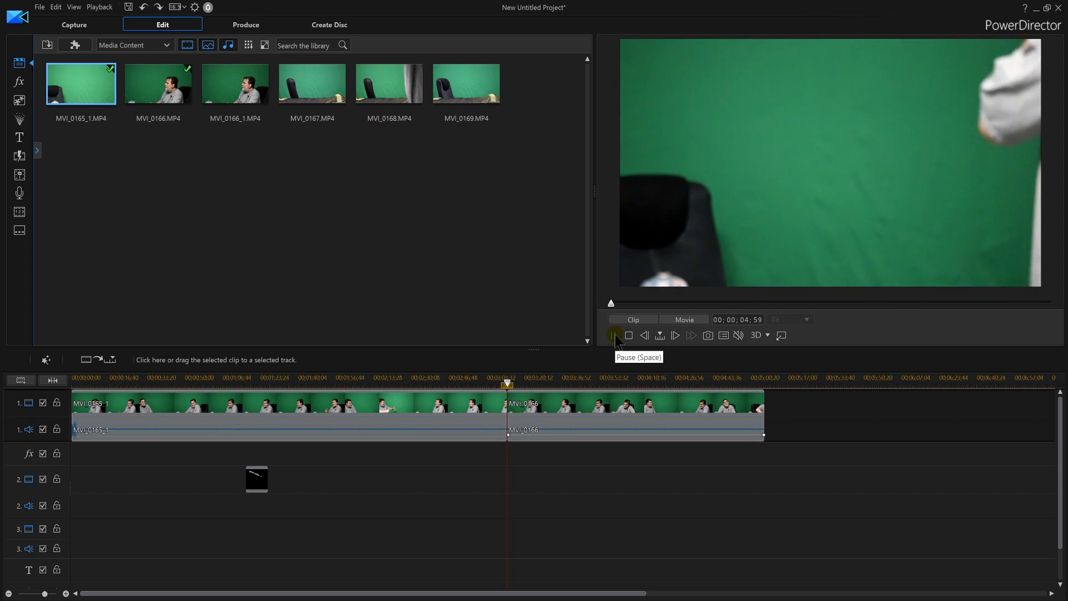
{"action": "left_click", "coordinate": [613, 334]}
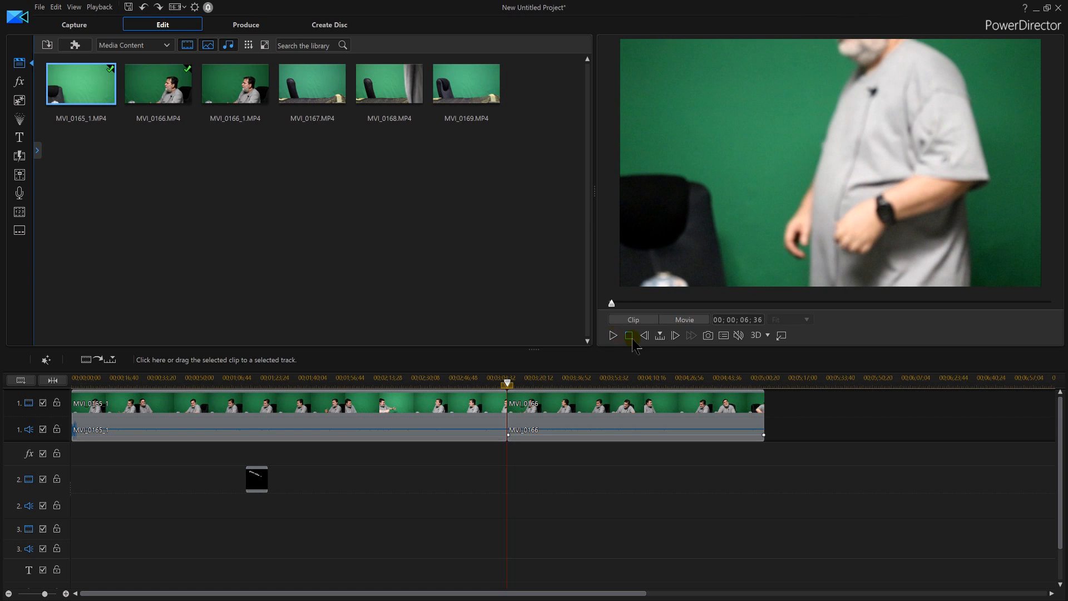
{"action": "left_click", "coordinate": [675, 335]}
{"action": "left_click", "coordinate": [674, 336]}
{"action": "left_click", "coordinate": [675, 336]}
{"action": "left_click", "coordinate": [675, 335]}
{"action": "left_click", "coordinate": [674, 335]}
{"action": "left_click", "coordinate": [675, 335]}
{"action": "left_click", "coordinate": [675, 336]}
{"action": "left_click", "coordinate": [674, 335]}
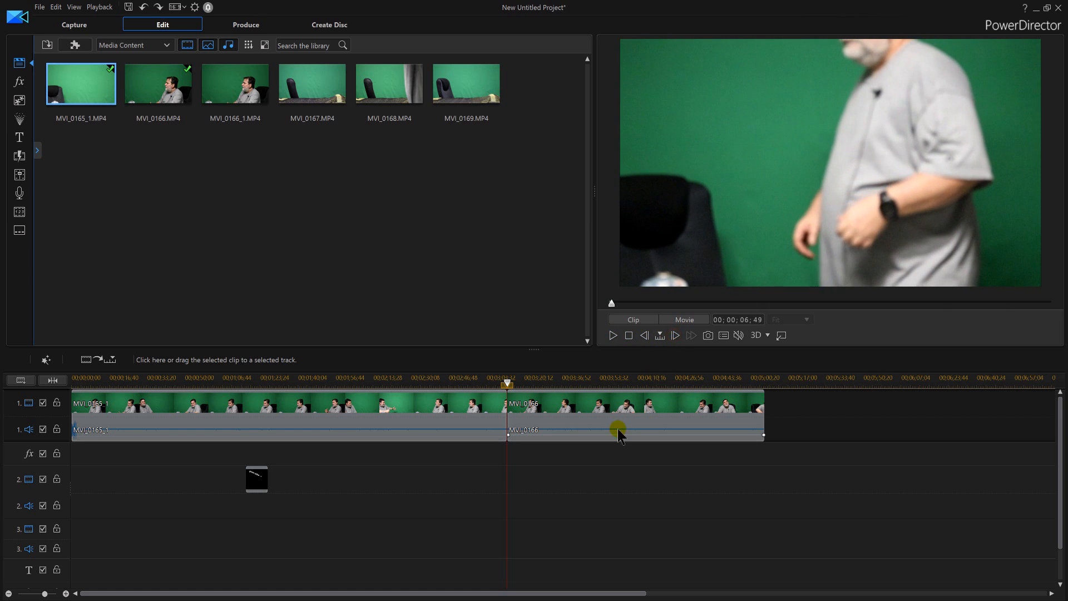
Play the movie from just before the title and save the frame at 00;01;26;35 as the JPEG snapshot SnapShot
{"action": "left_click", "coordinate": [240, 380]}
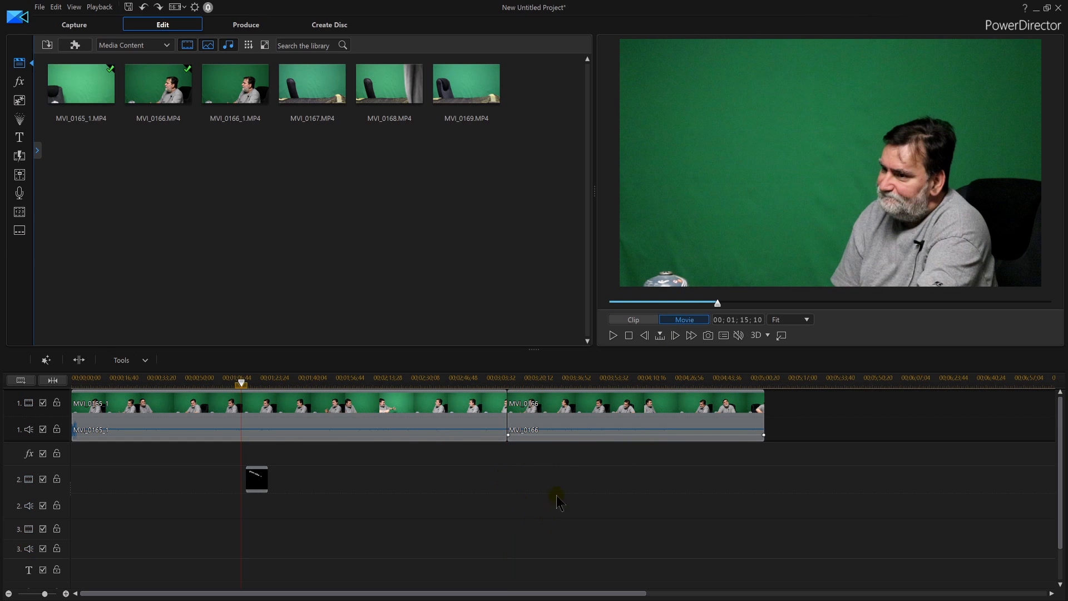
{"action": "left_click", "coordinate": [614, 335]}
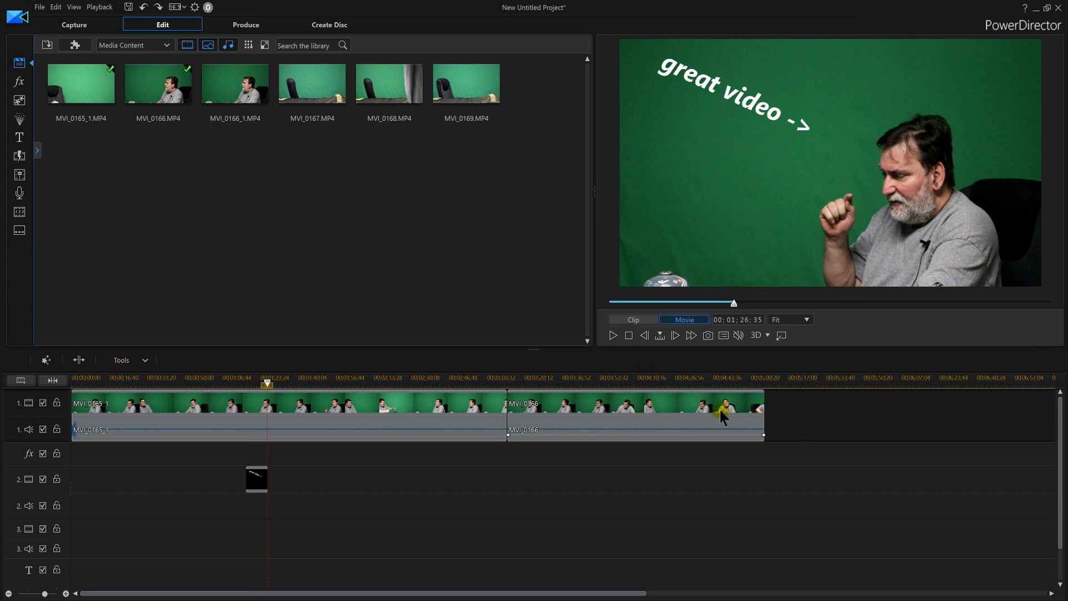
{"action": "left_click", "coordinate": [711, 337]}
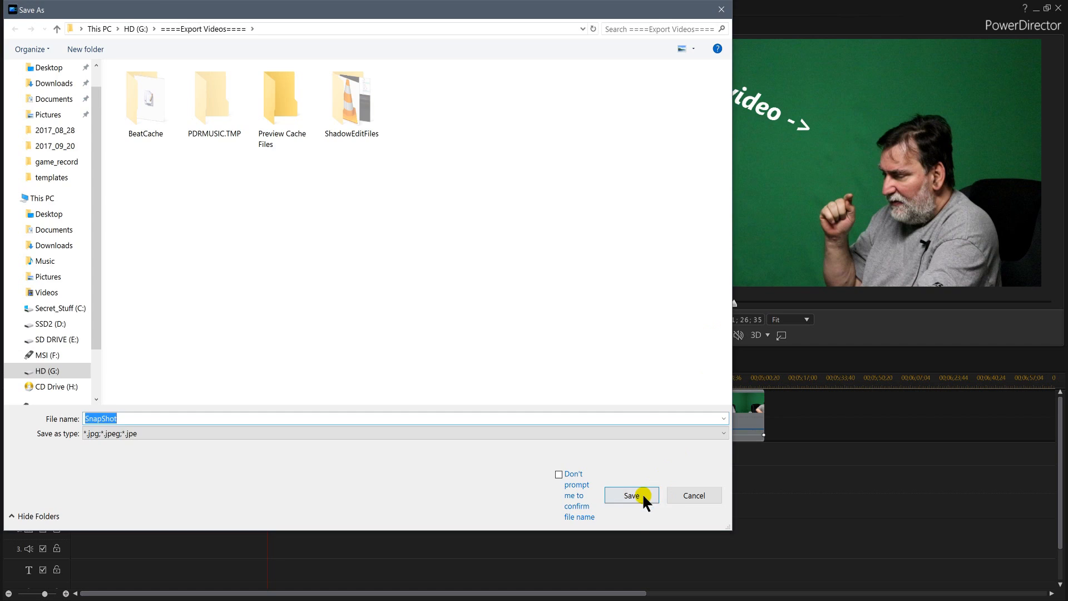
{"action": "left_click", "coordinate": [641, 494]}
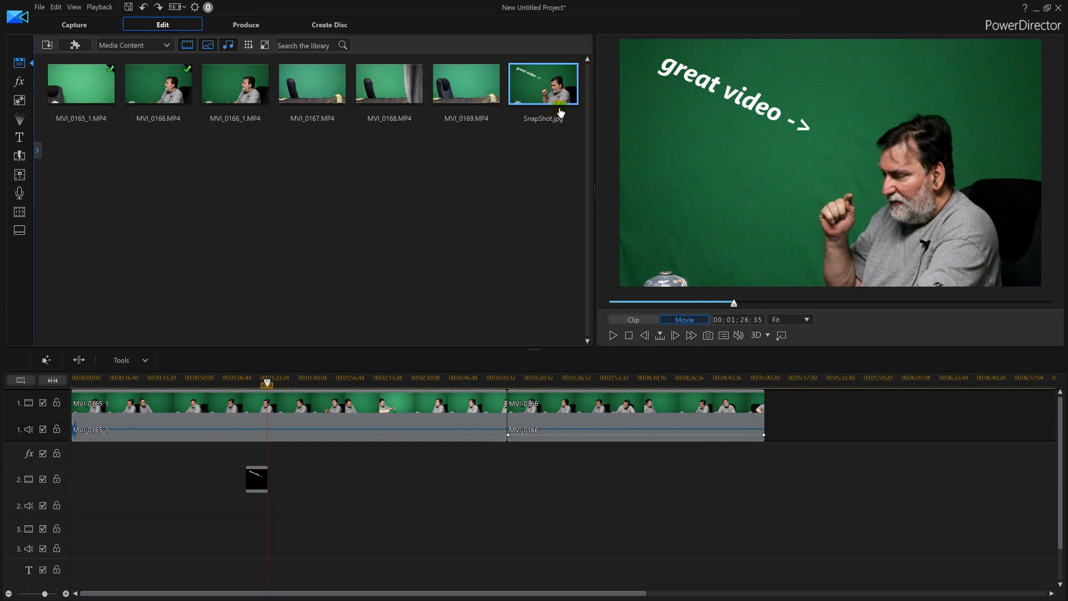
Try SnapShot.jpg on track 2 at 00;03;24;44 and remove it from the timeline again
{"action": "left_click_drag", "start_coordinate": [533, 75], "coordinate": [534, 493]}
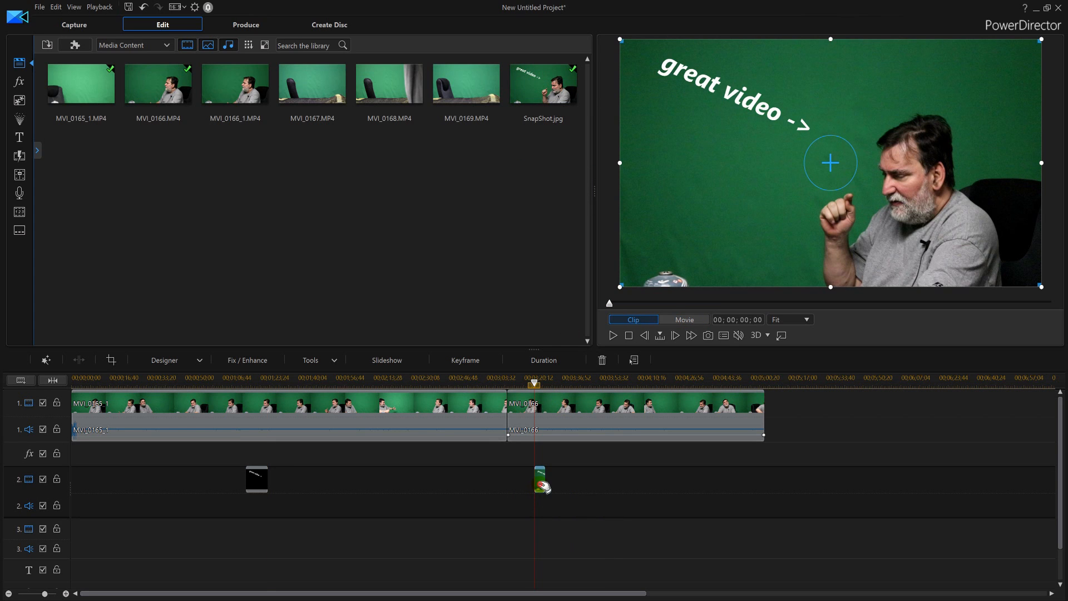
{"action": "key", "text": "Delete"}
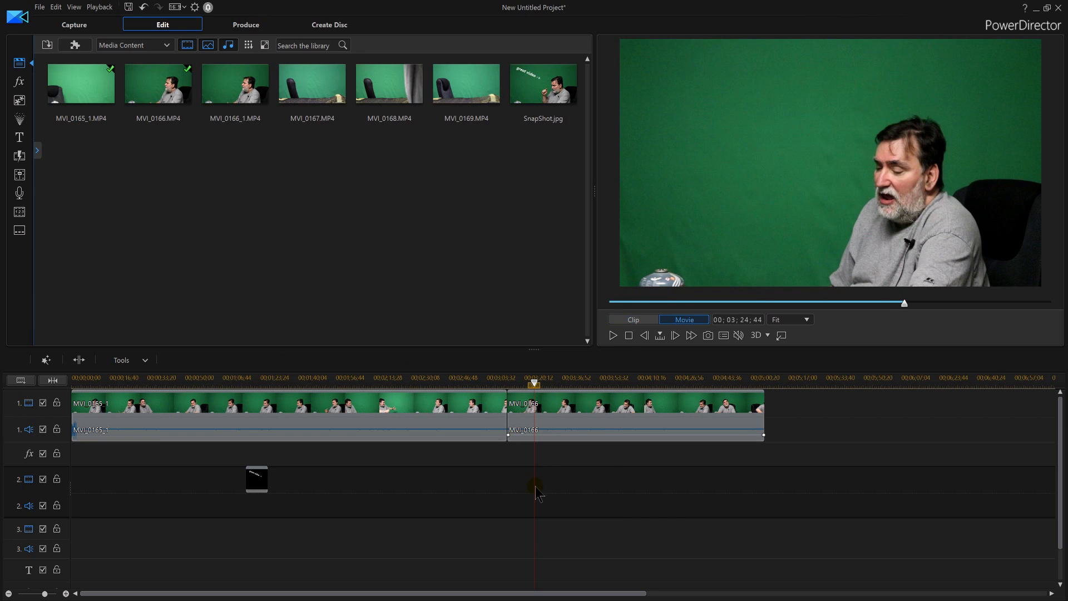
Select the title on track 2 and the two track 1 clips in turn to compare their available editing tools
{"action": "left_click", "coordinate": [231, 401]}
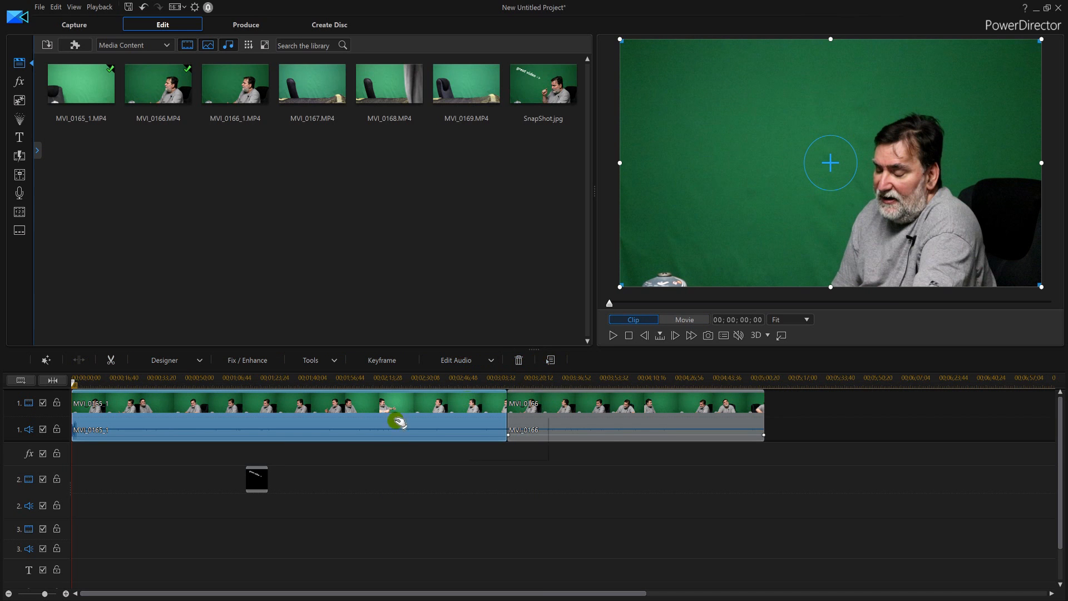
{"action": "left_click", "coordinate": [260, 484]}
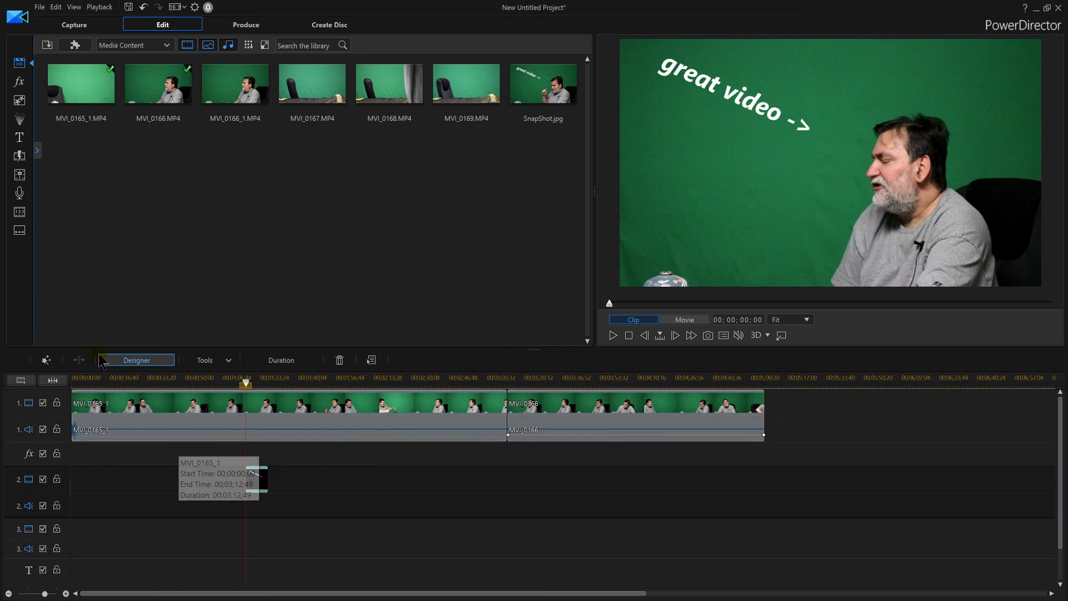
{"action": "left_click", "coordinate": [606, 414]}
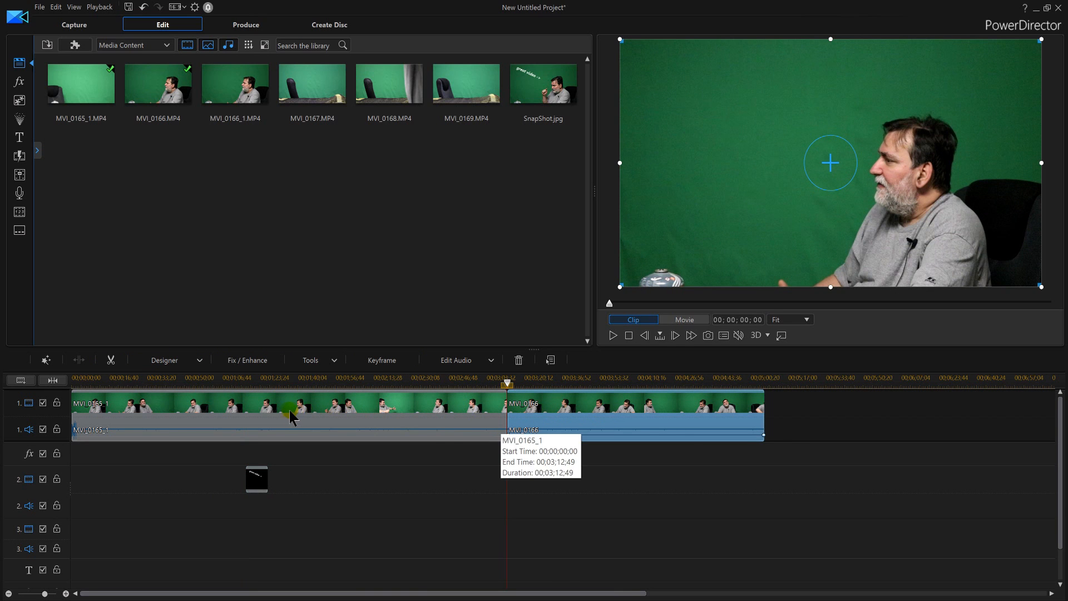
{"action": "left_click", "coordinate": [287, 410]}
{"action": "left_click", "coordinate": [640, 413]}
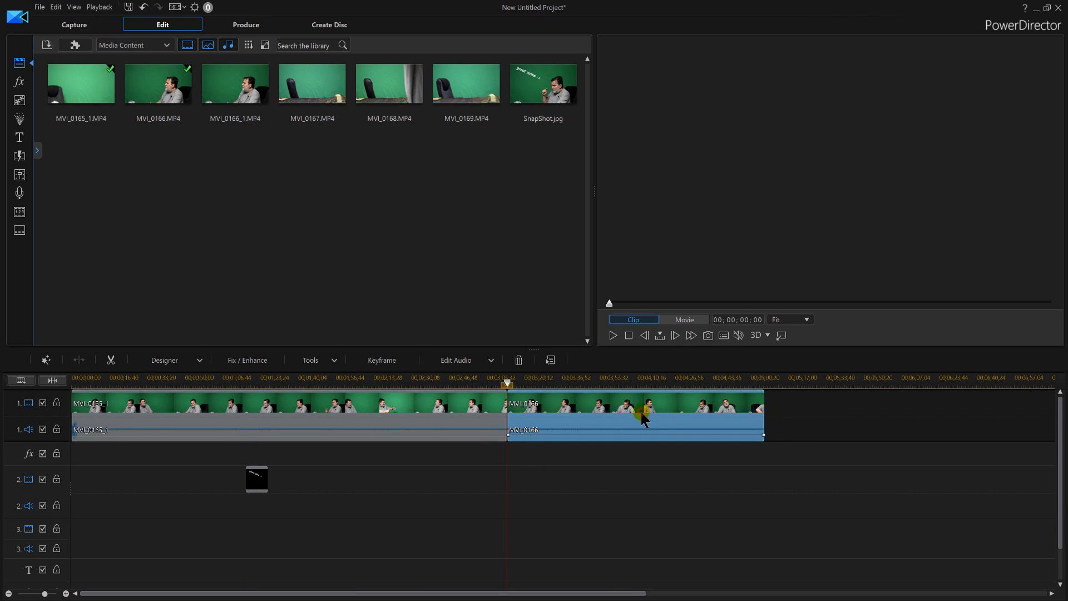
{"action": "left_click", "coordinate": [311, 413]}
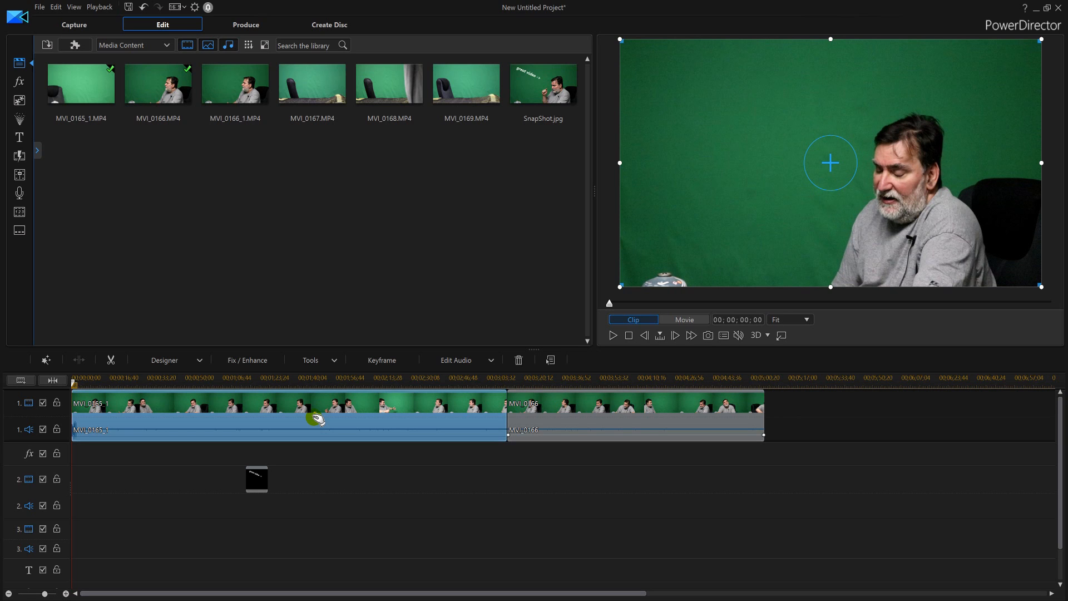
{"action": "left_click", "coordinate": [600, 415]}
{"action": "left_click", "coordinate": [493, 426]}
Set up production of the movie for YouTube with the FULL HD Quality 1920x1080 profile
{"action": "left_click", "coordinate": [246, 25]}
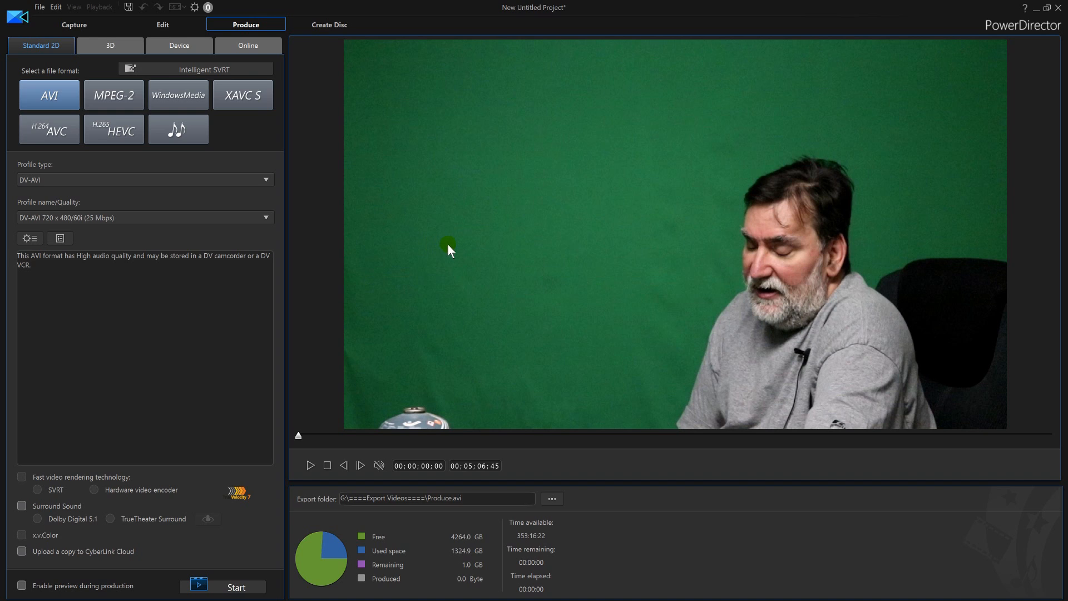
{"action": "left_click", "coordinate": [252, 50]}
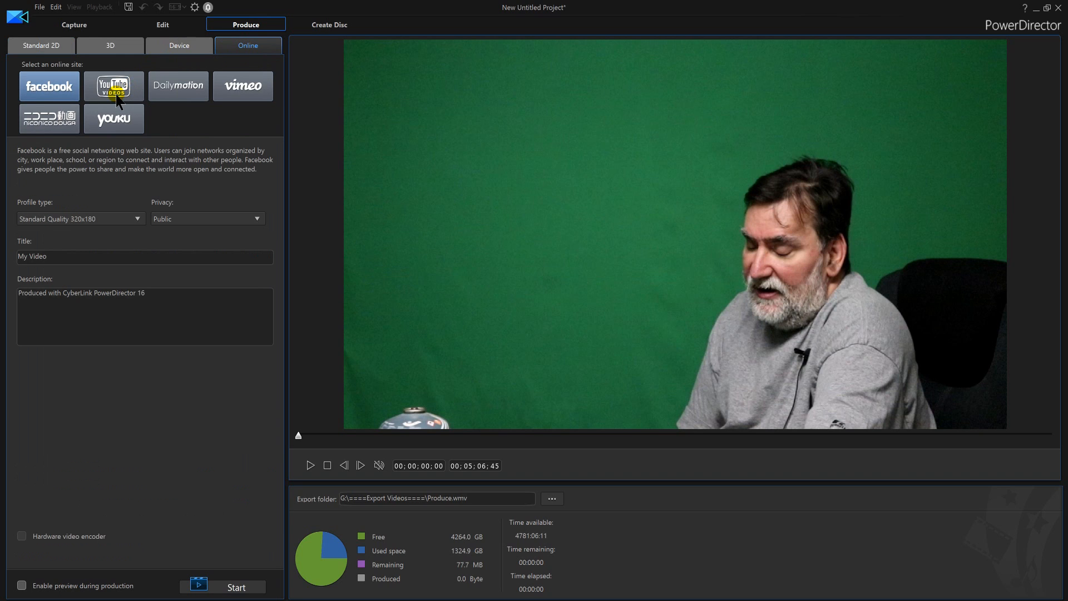
{"action": "left_click", "coordinate": [116, 95]}
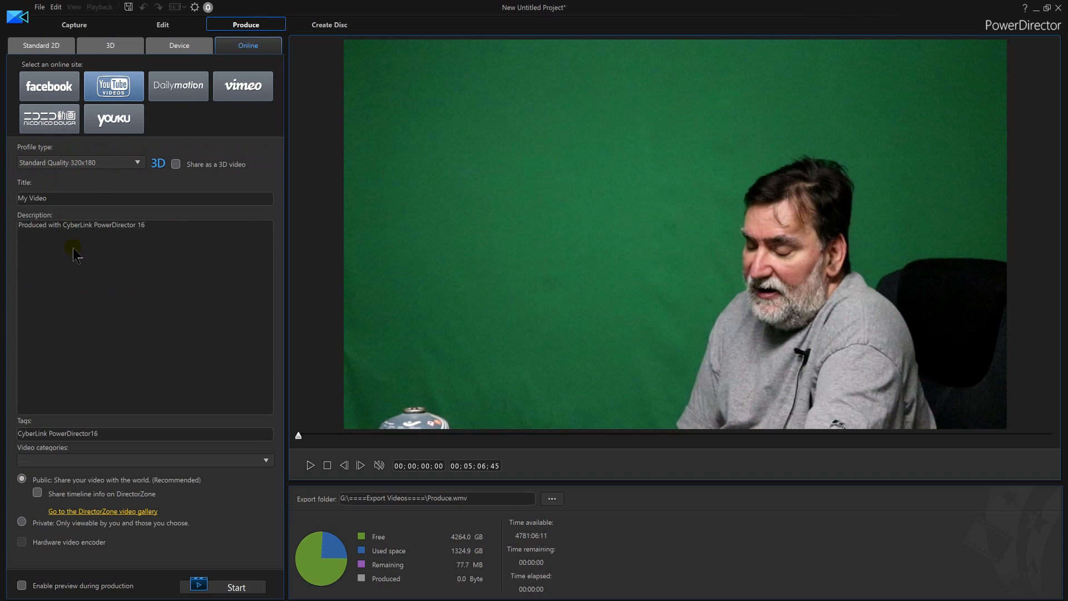
{"action": "left_click", "coordinate": [93, 162]}
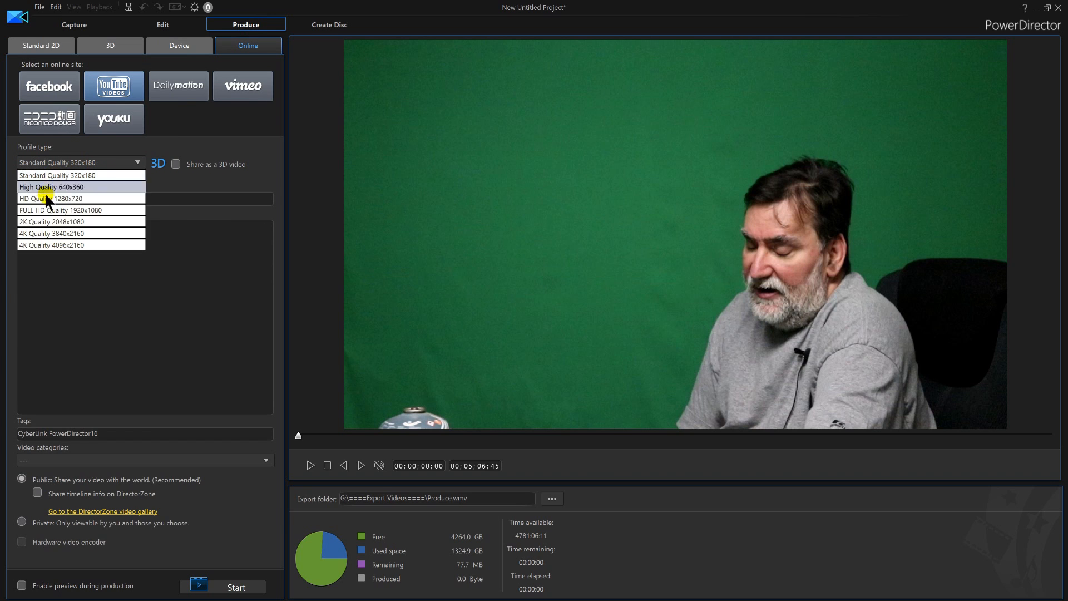
{"action": "left_click", "coordinate": [52, 210]}
Review the title, description and tags, set the video category to Entertainment and make the upload private
{"action": "left_click", "coordinate": [66, 200]}
{"action": "left_click", "coordinate": [166, 230]}
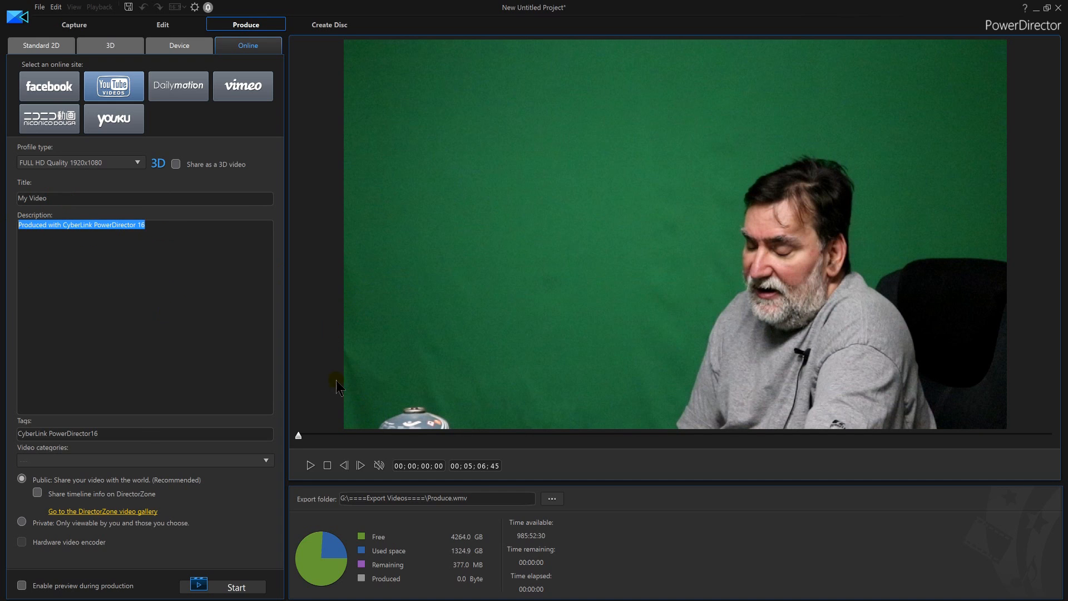
{"action": "left_click", "coordinate": [134, 434]}
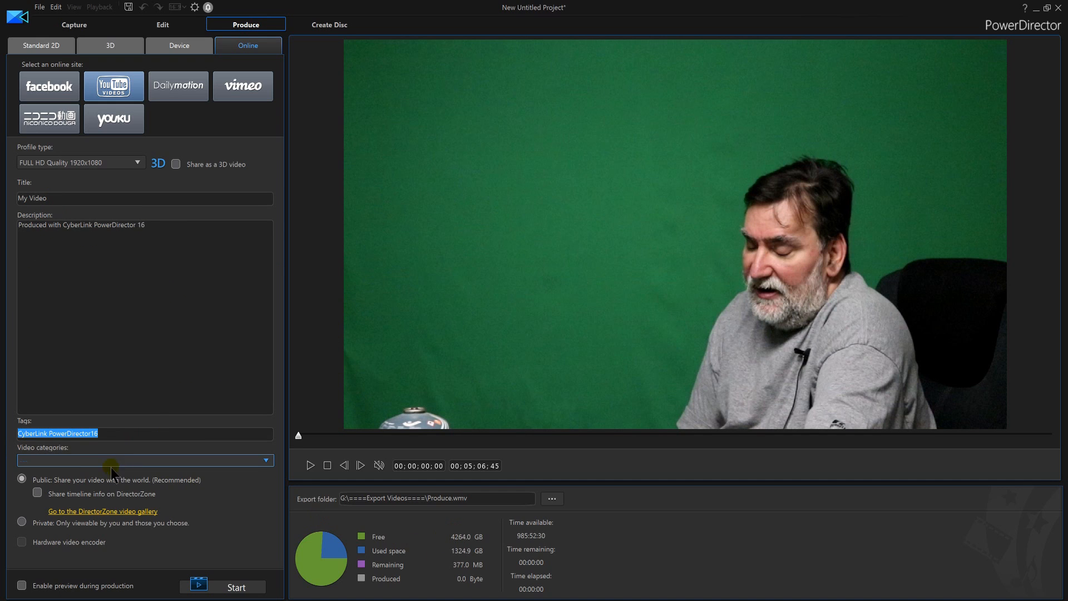
{"action": "left_click", "coordinate": [89, 460]}
{"action": "left_click", "coordinate": [39, 520]}
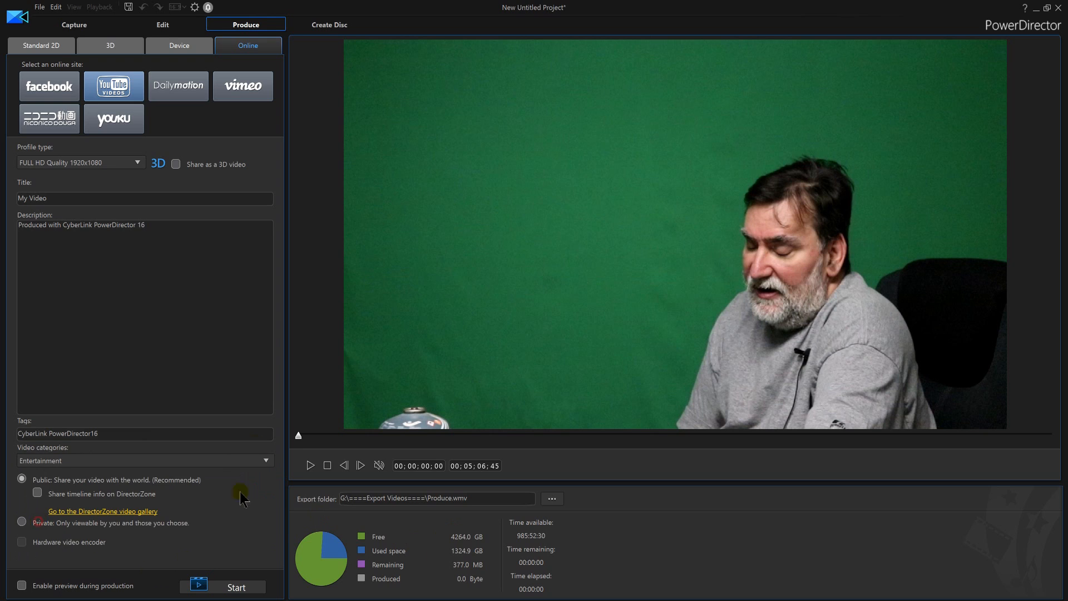
{"action": "left_click", "coordinate": [21, 521]}
Replace the file name at the end of the export path with a new one starting with "grea"
{"action": "left_click_drag", "start_coordinate": [429, 499], "coordinate": [756, 513]}
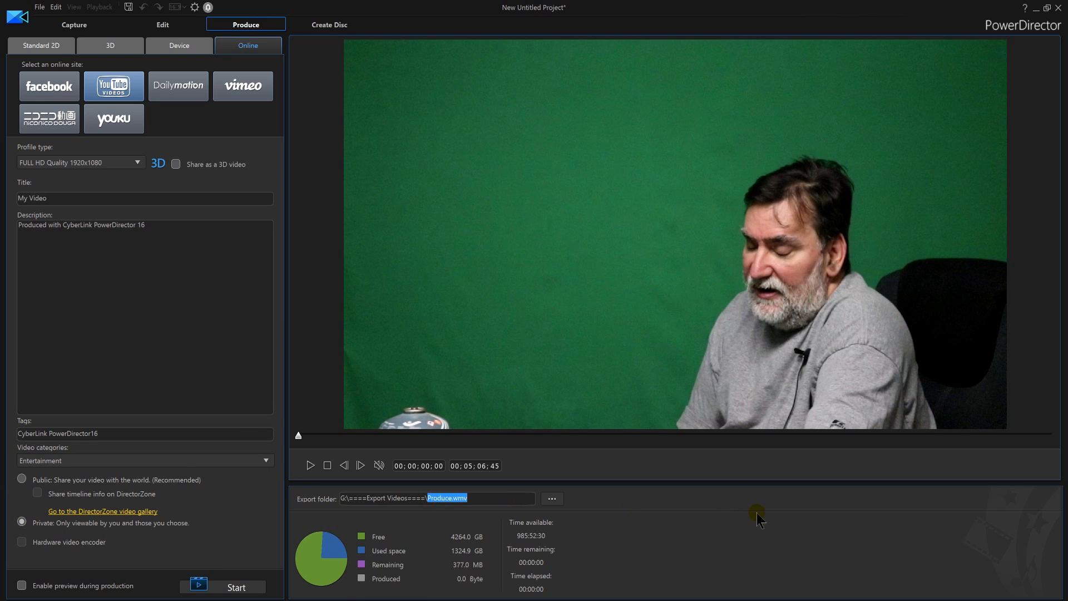
{"action": "type", "text": "grea"}
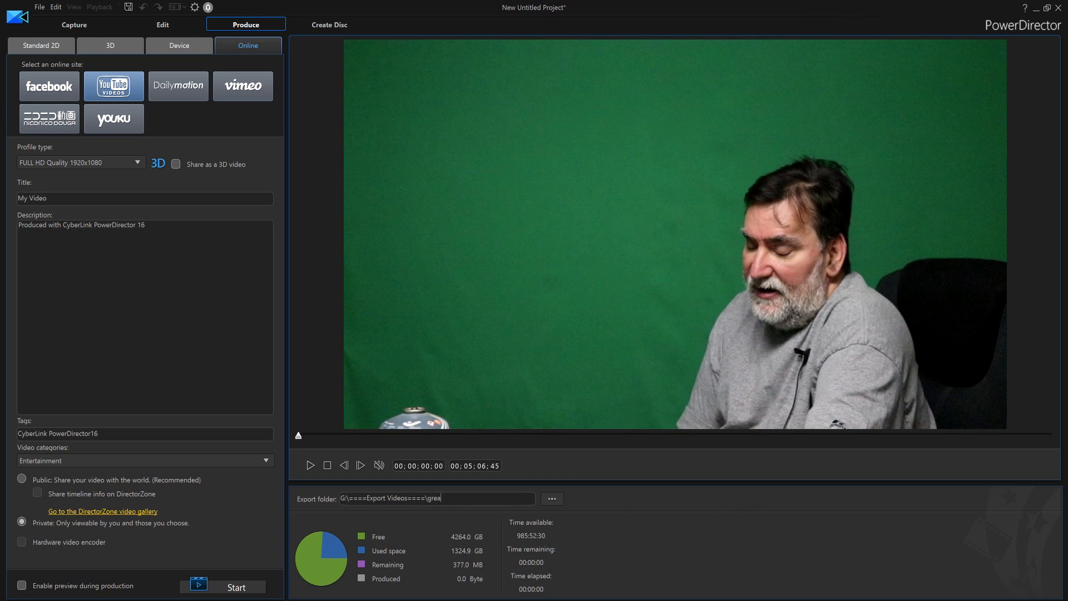